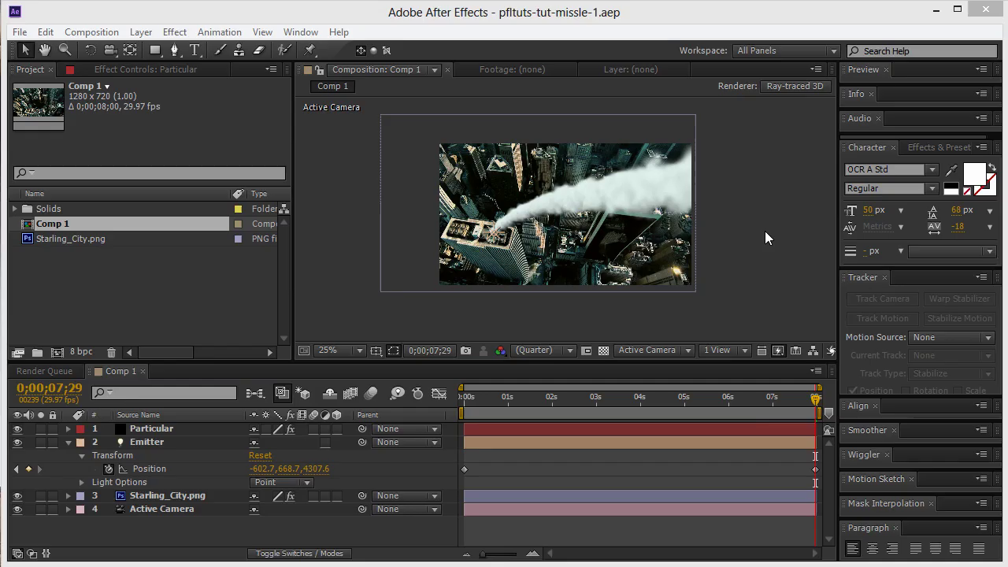
Select the Emitter light layer to show its keyframed motion path
click(683, 255)
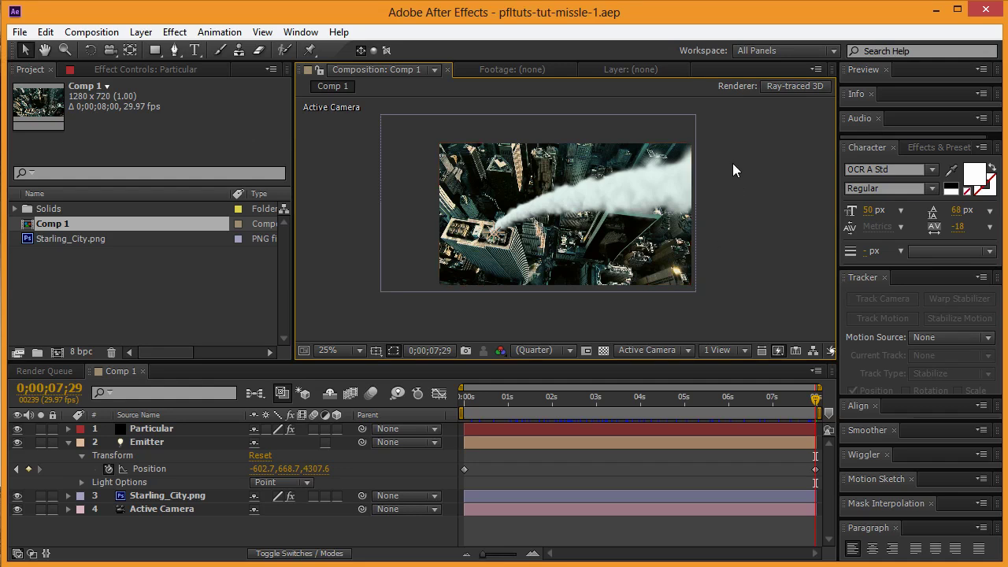
click(496, 235)
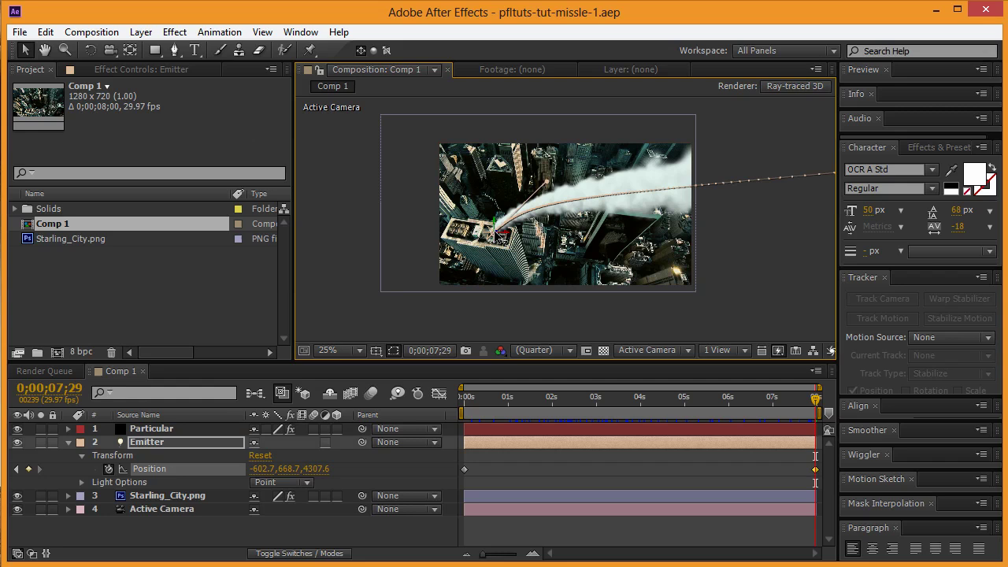
click(151, 443)
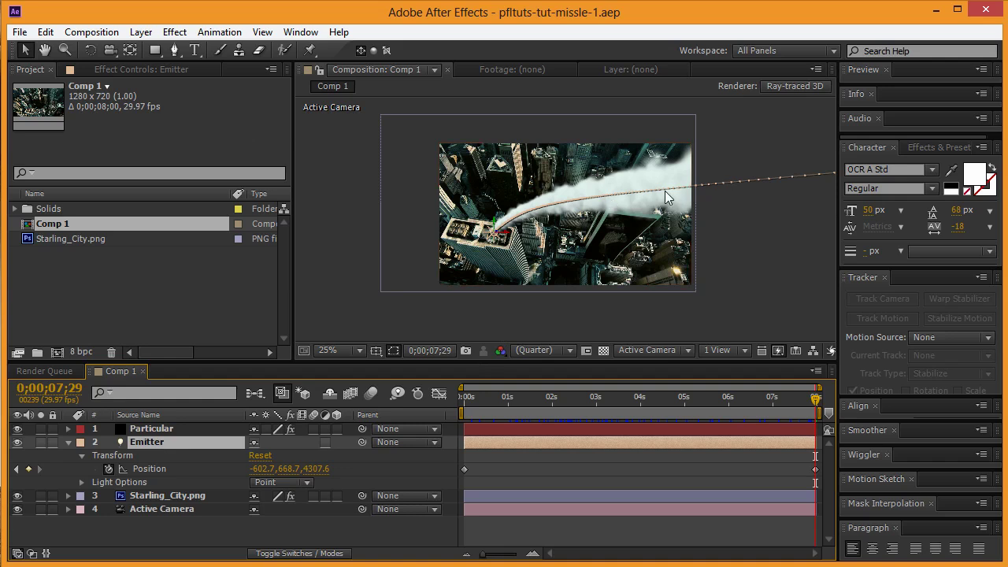
Duplicate Emitter into Emitter 2, return to 0;00;00;00, and pan to see the whole motion path
key(ctrl+d)
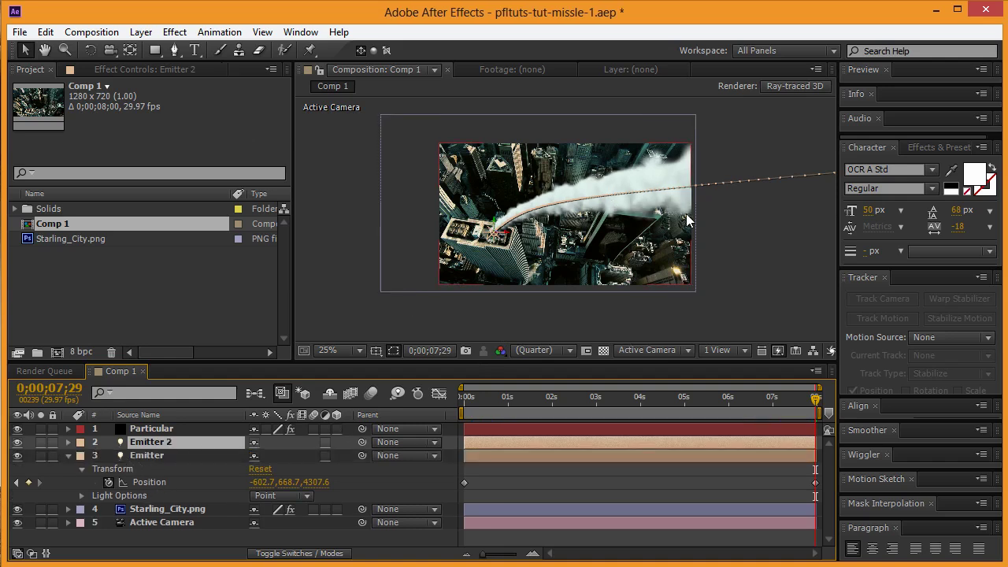
drag(746, 385, 434, 399)
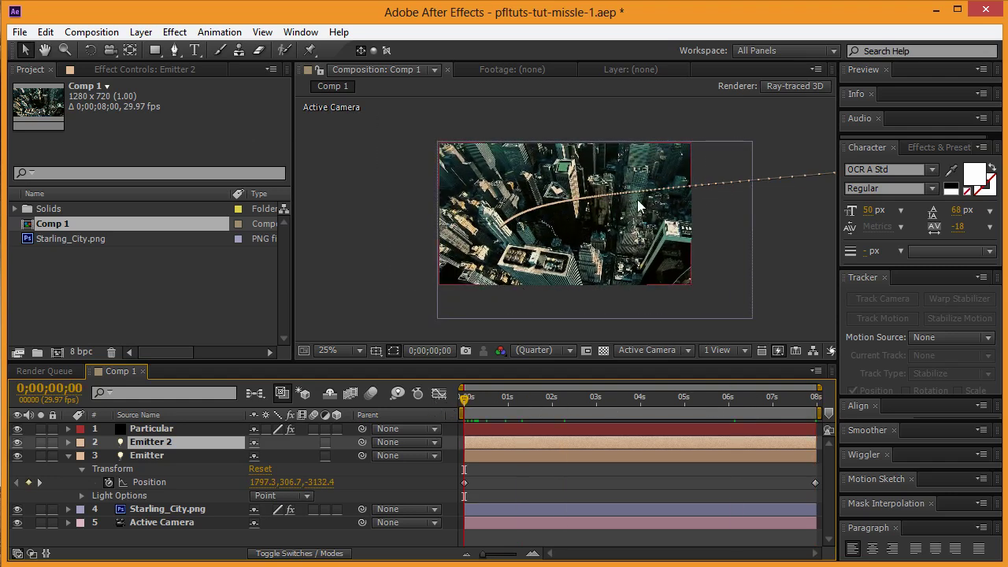
scroll(638, 206, down, 6)
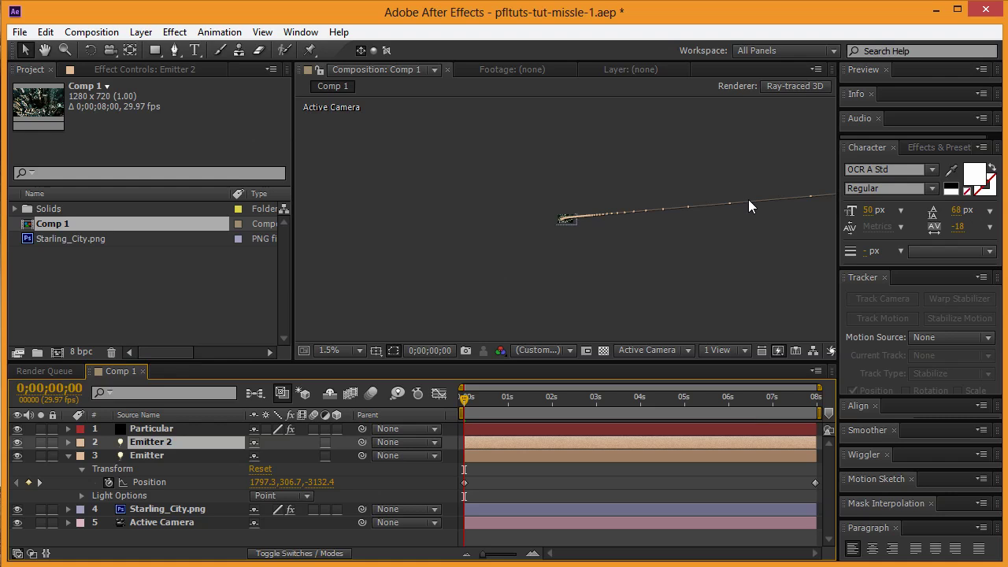
key(h)
drag(671, 236, 600, 247)
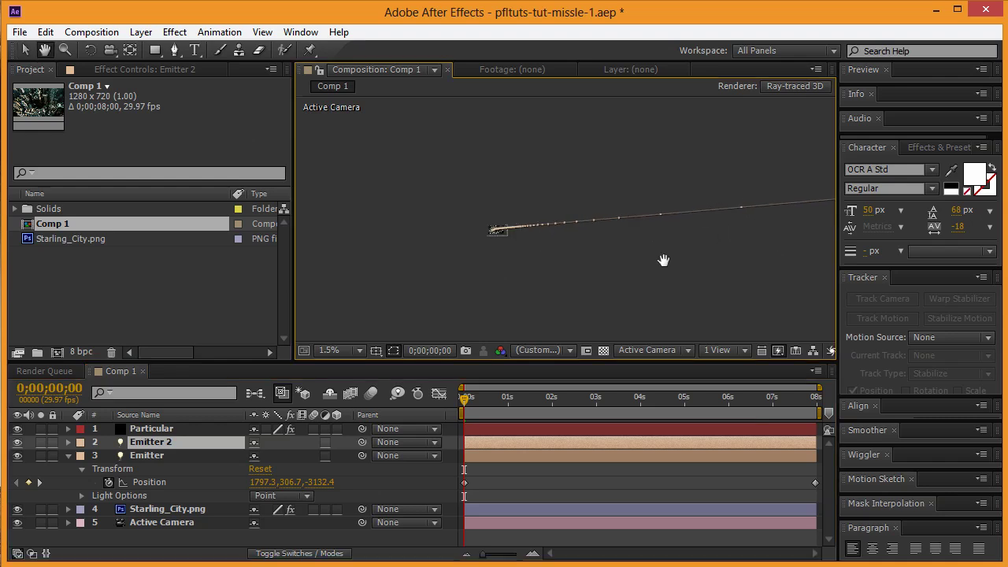
drag(664, 260, 758, 228)
scroll(652, 216, up, 7)
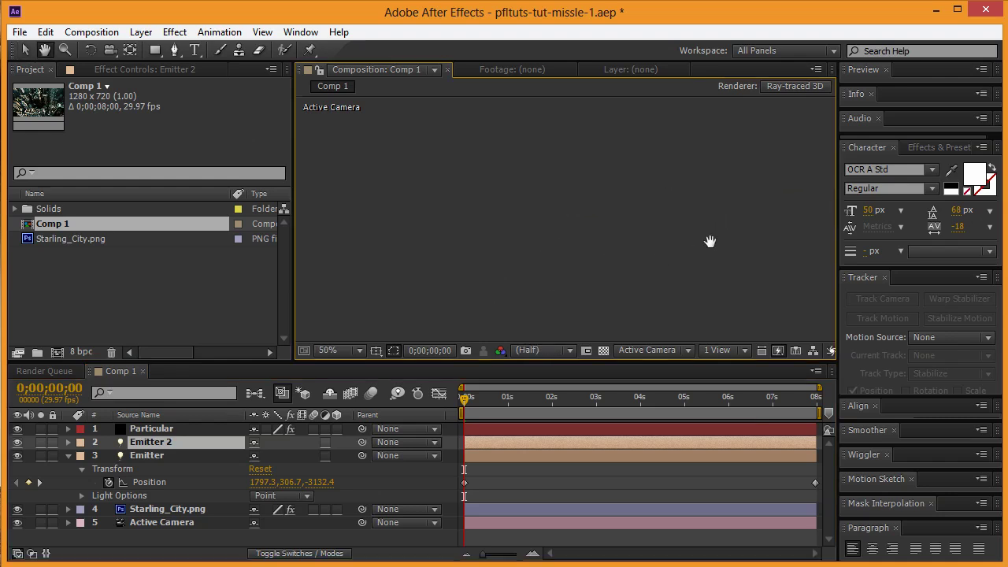
key(v)
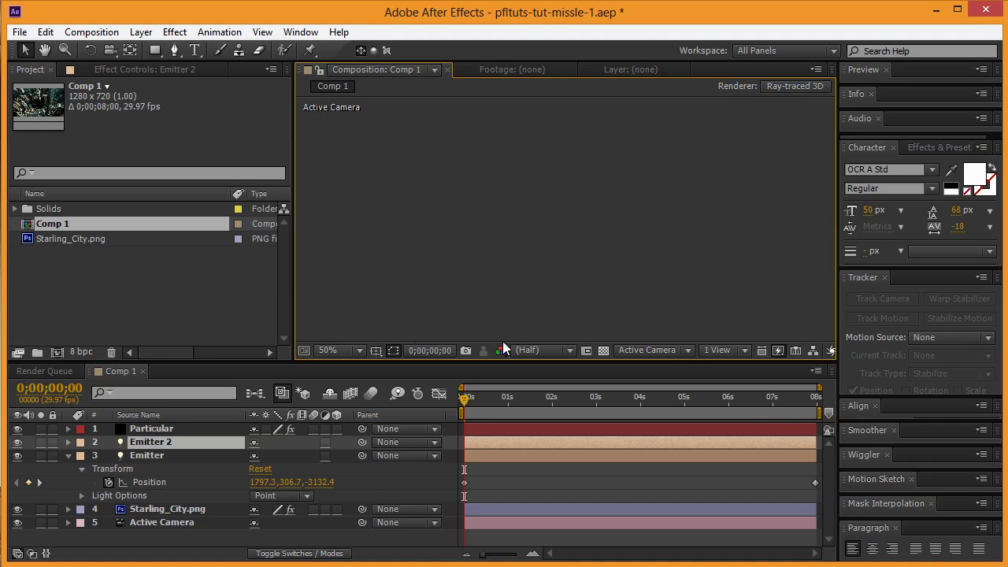
Try Auto and Full preview resolution, then set it back to Half
click(571, 350)
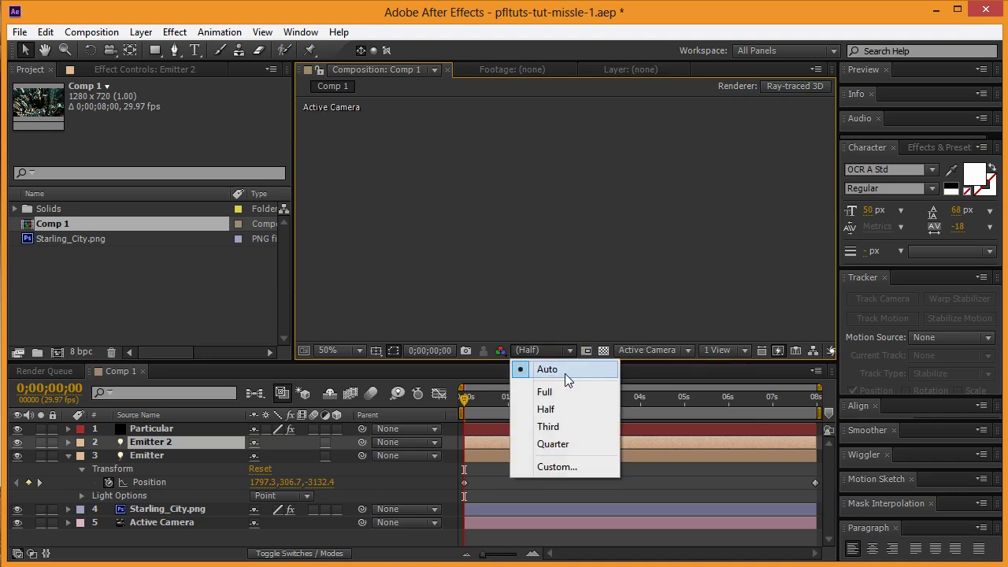
click(563, 370)
click(567, 351)
click(560, 390)
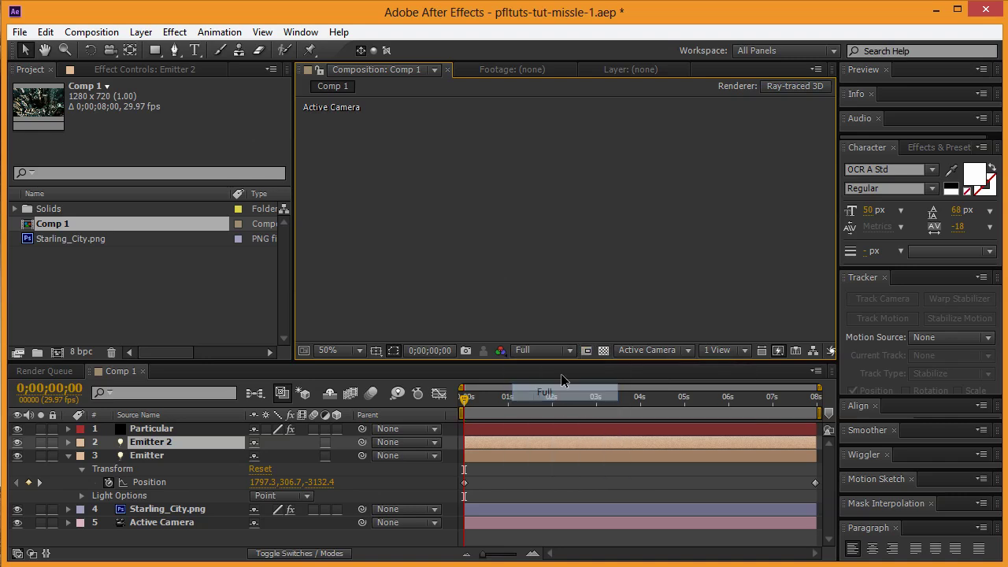
click(569, 350)
click(551, 404)
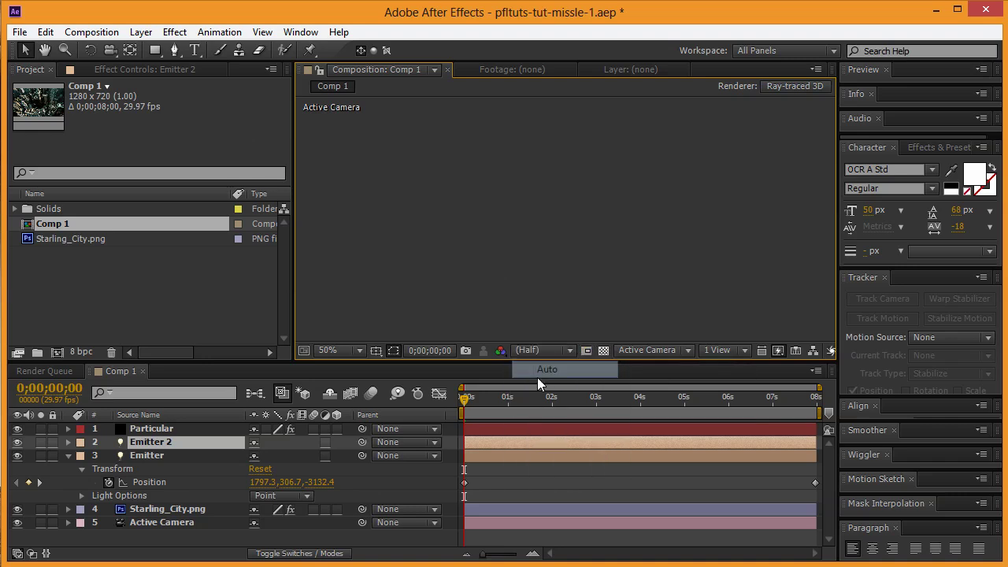
Set viewer magnification to Fit and switch to the 4 Views layout
click(358, 350)
click(358, 367)
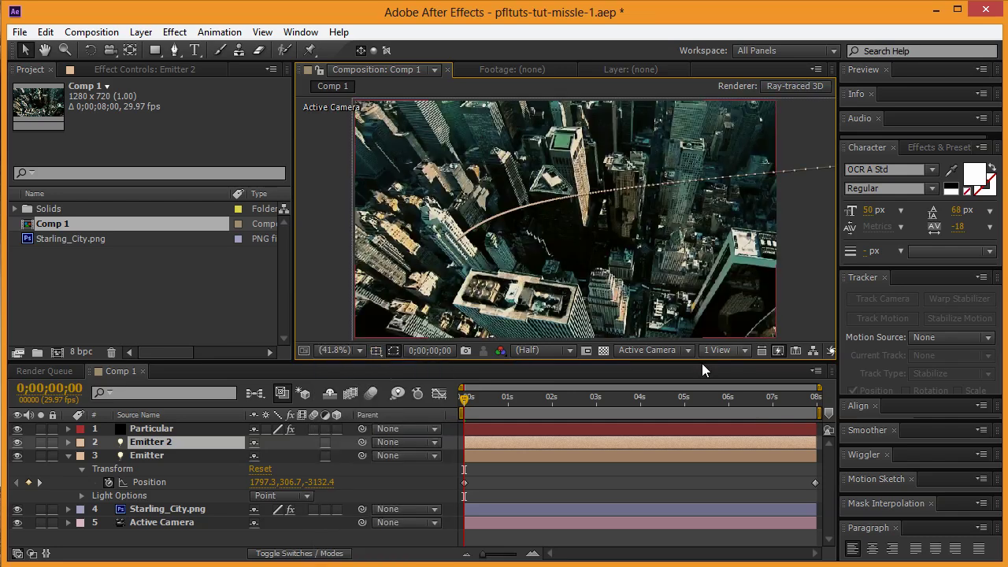
click(736, 352)
click(751, 421)
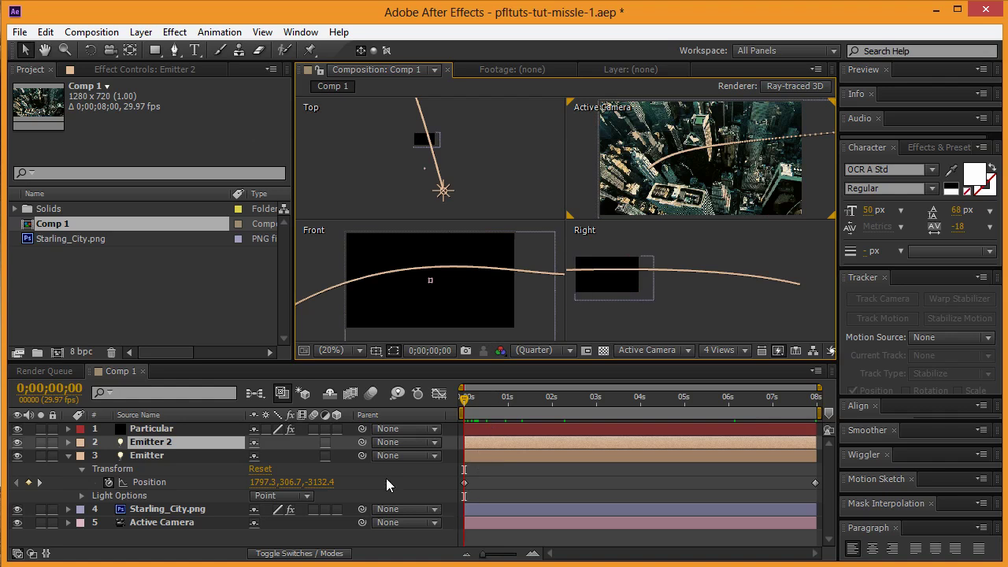
Select the Emitter's Position keyframes and shift its starting point left in the Top view
click(154, 482)
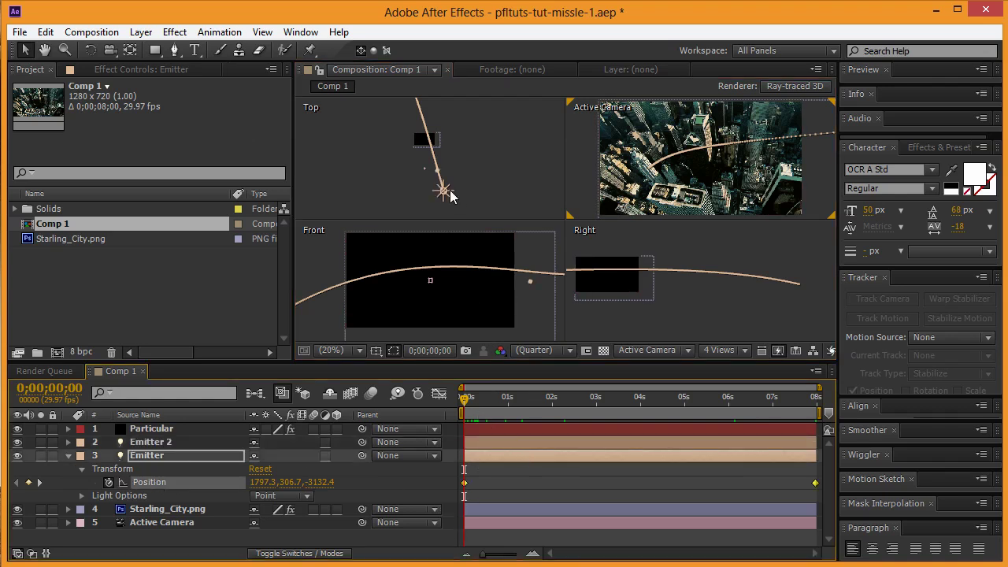
drag(443, 191, 395, 193)
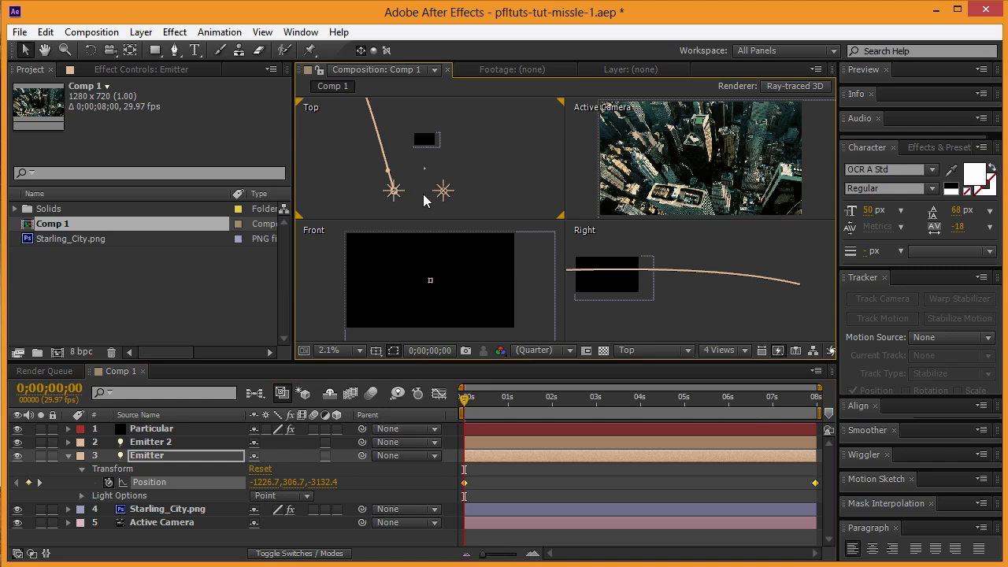
drag(465, 404, 816, 400)
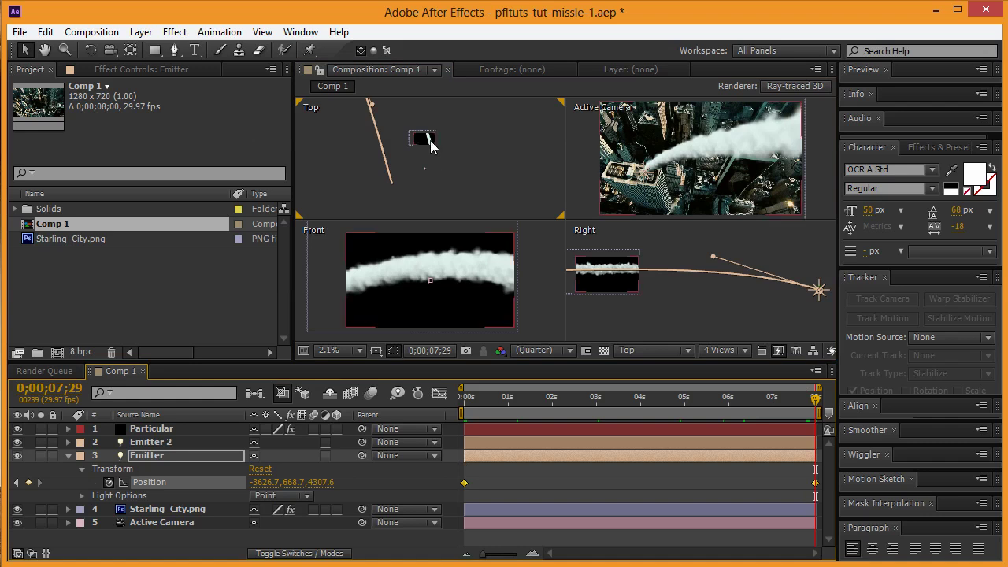
key(space)
drag(473, 126, 473, 181)
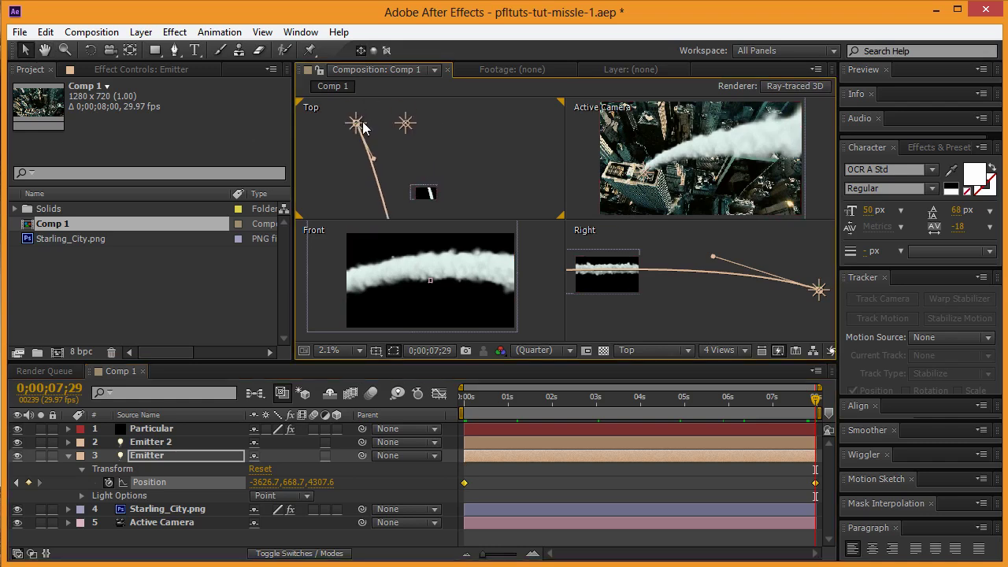
Move the Emitter's end point right and bend the path, ending at 1749.3, 668.7, 4307.6
drag(367, 129, 447, 134)
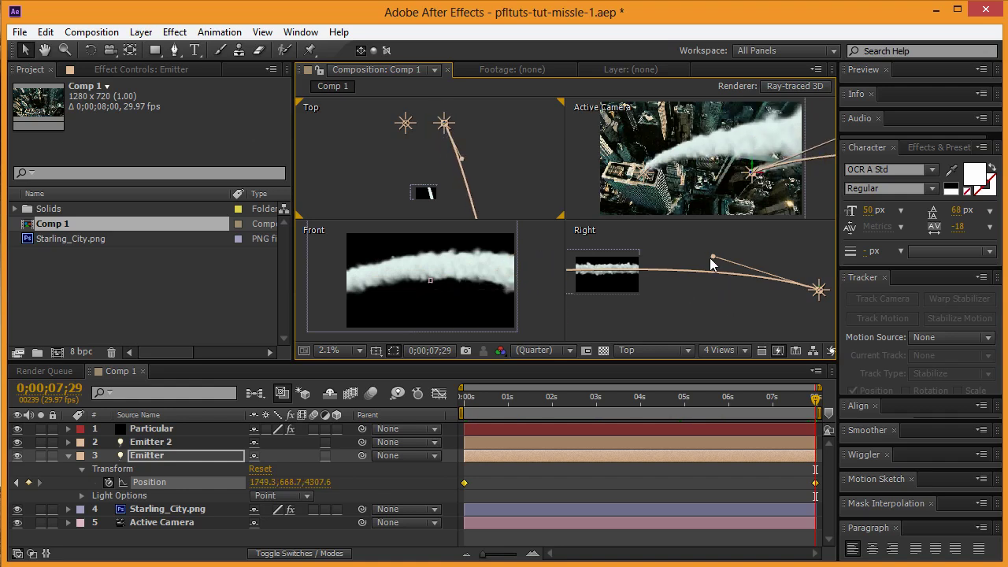
drag(712, 260, 615, 325)
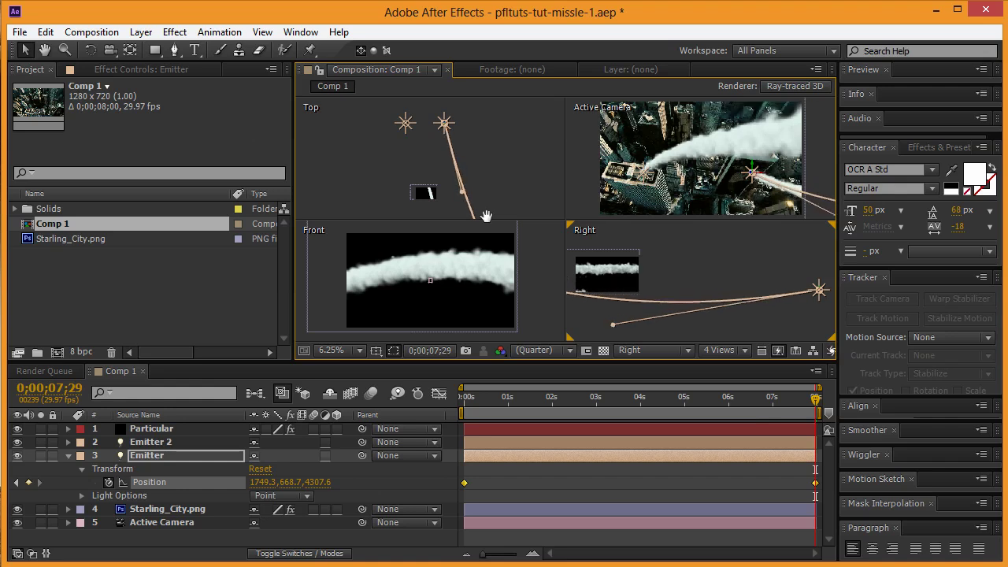
key(h)
drag(468, 191, 446, 129)
key(v)
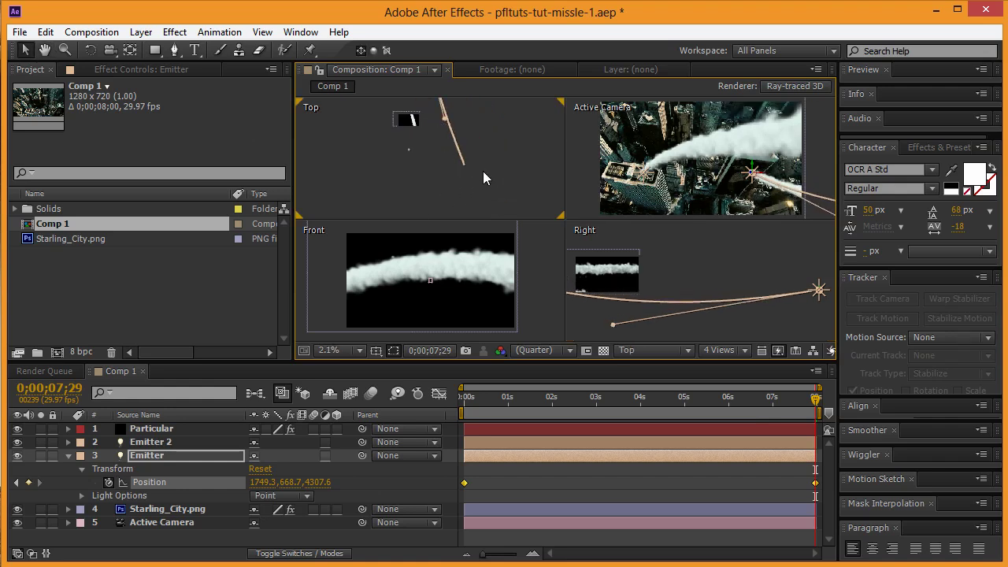
key(Home)
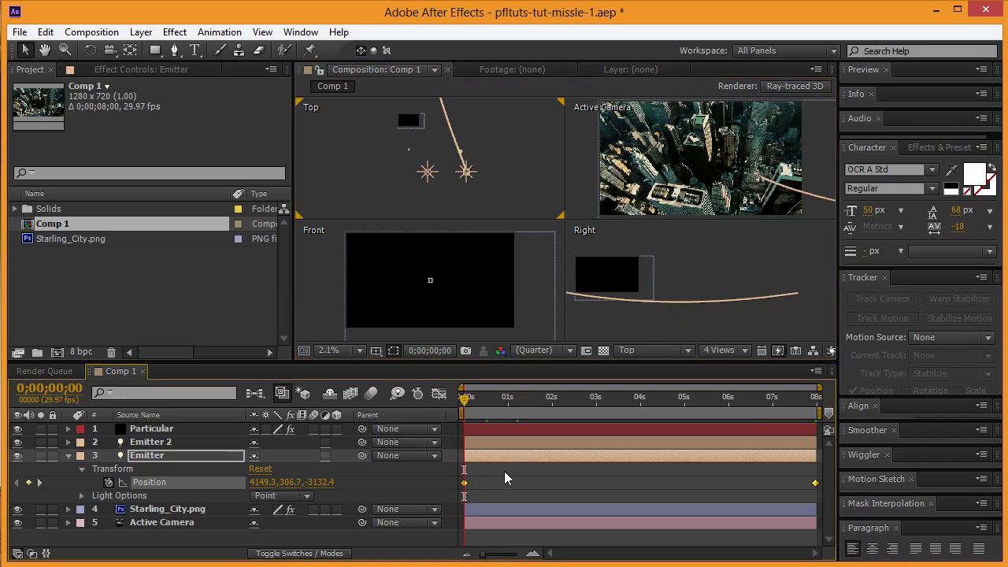
Move the Emitter's starting Position keyframe further left in the Top view
click(510, 481)
click(464, 482)
drag(466, 172, 383, 180)
At the last frame, drag the Emitter's end point left and lower to -270.7, 878.7, 4307.6
drag(748, 400, 816, 399)
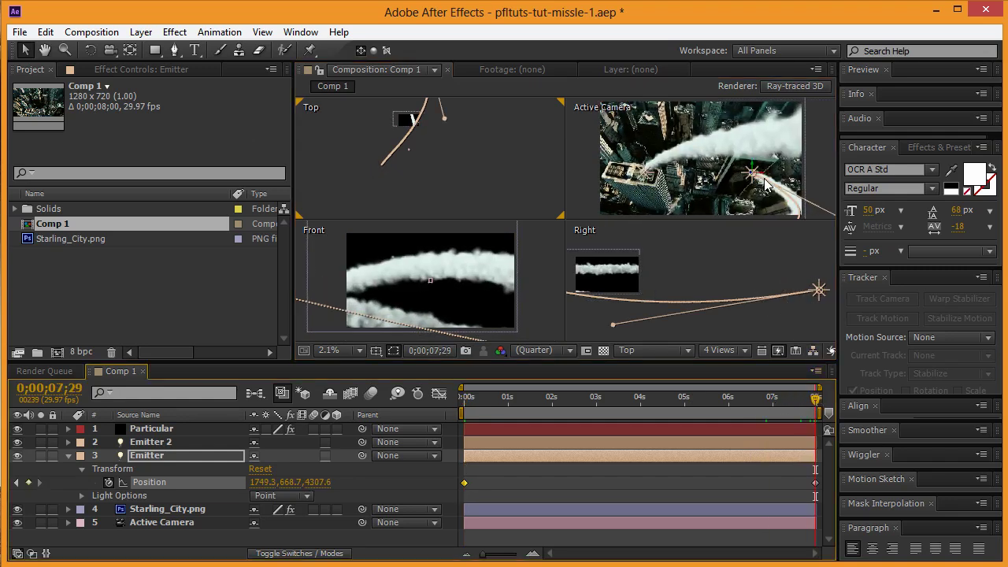
drag(764, 180, 721, 171)
drag(610, 198, 444, 208)
click(444, 209)
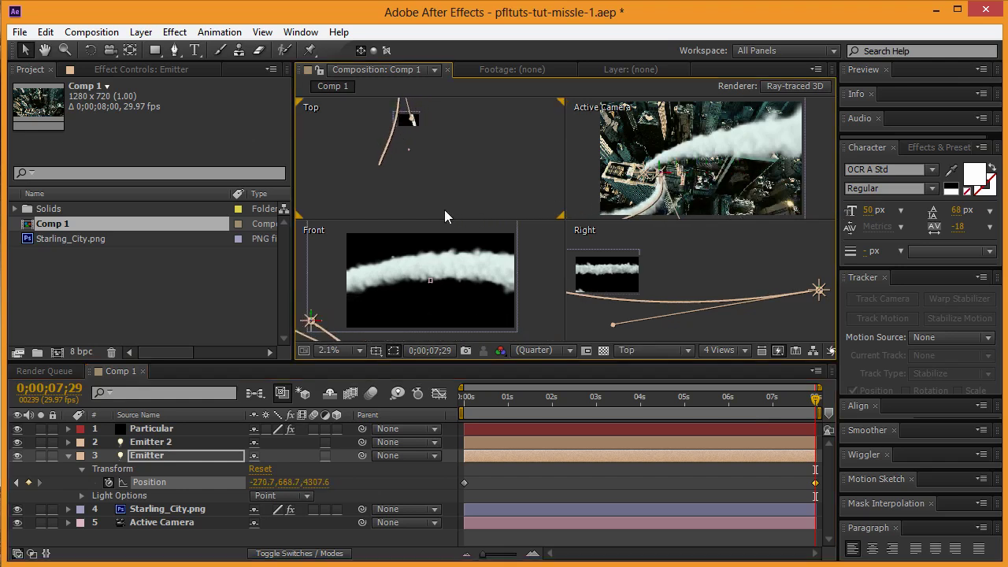
drag(658, 174, 579, 225)
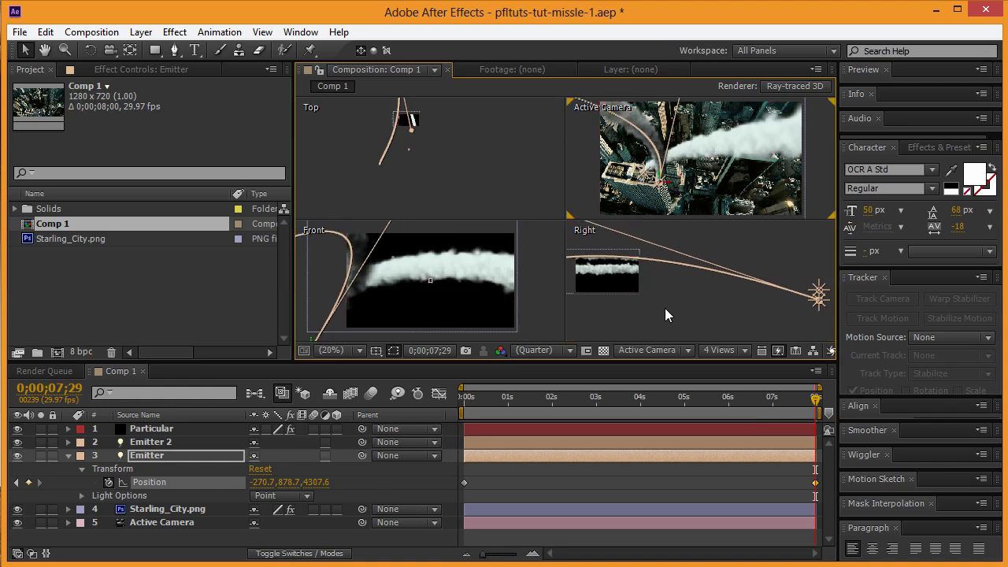
Drag path handles in the Right and Top views to curve the trail across the city
scroll(653, 312, down, 6)
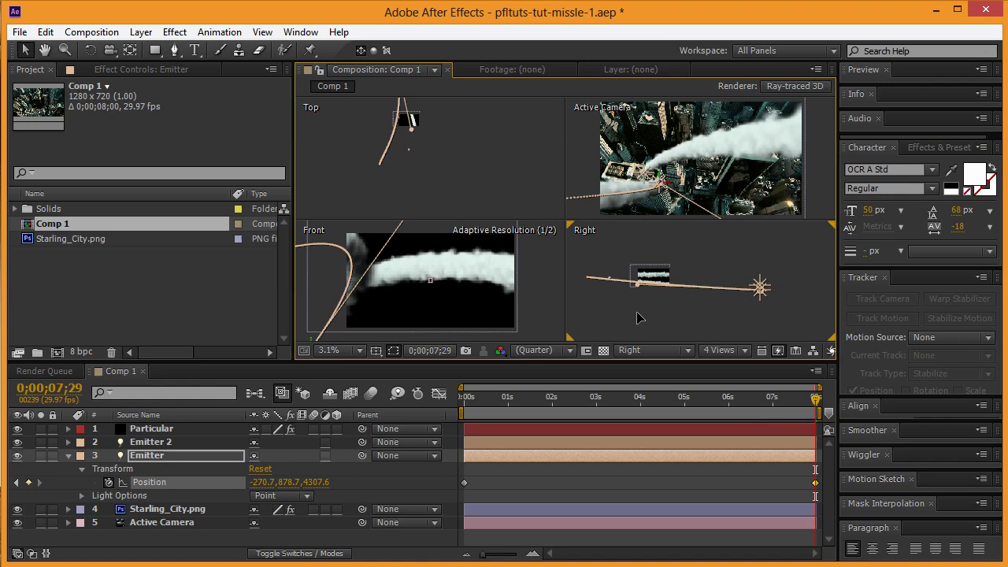
drag(639, 317, 626, 290)
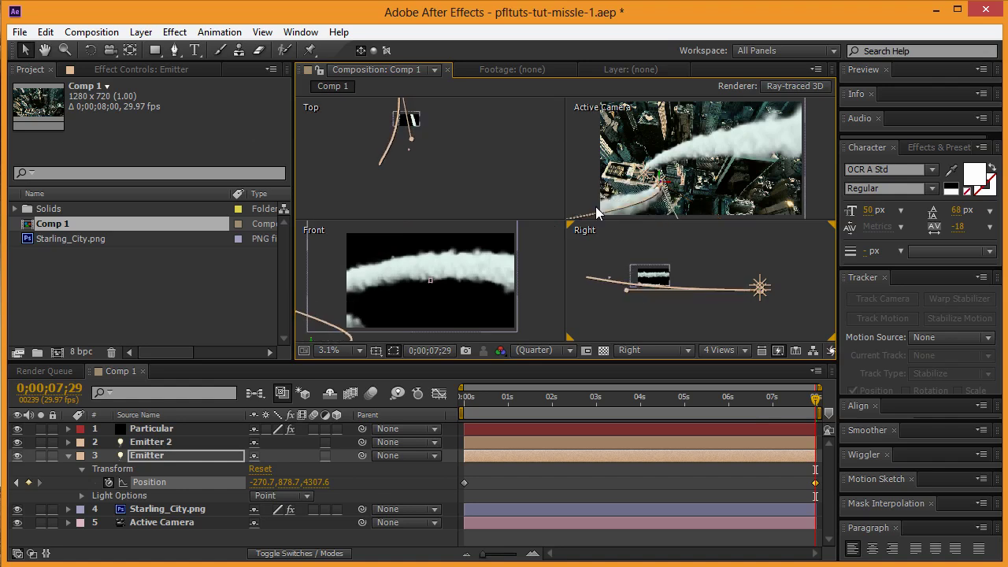
mouse_move(407, 143)
mouse_down()
mouse_move(427, 148)
mouse_move(409, 144)
mouse_up()
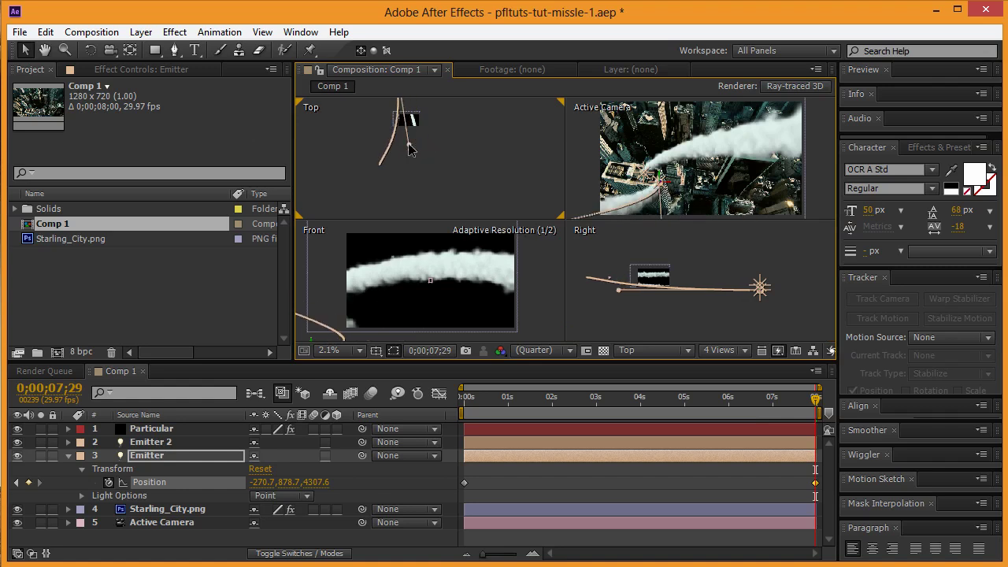
click(650, 239)
Switch to a single Active Camera view and drag the Emitter to -295.2, 1026.0, 4307.6
click(660, 182)
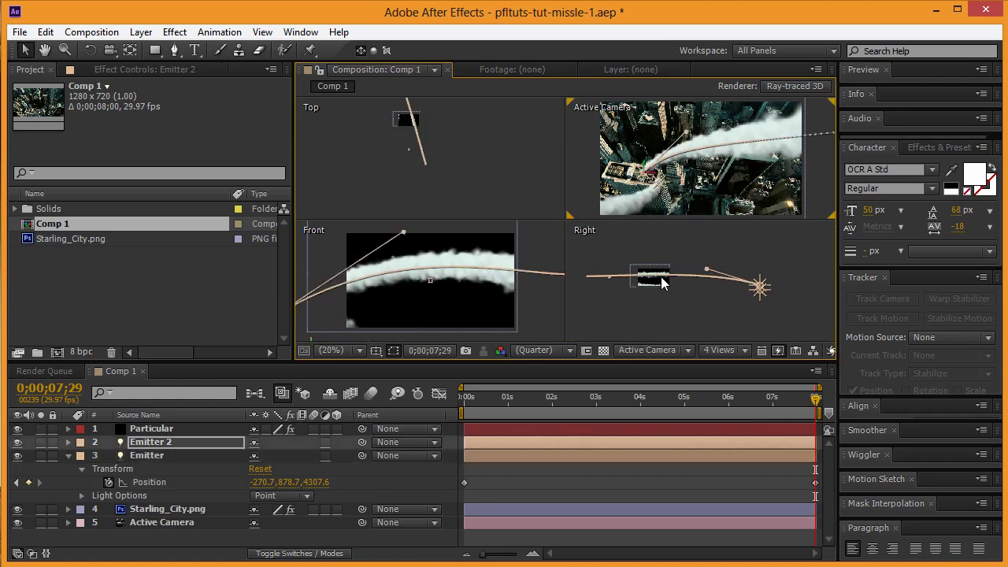
click(701, 350)
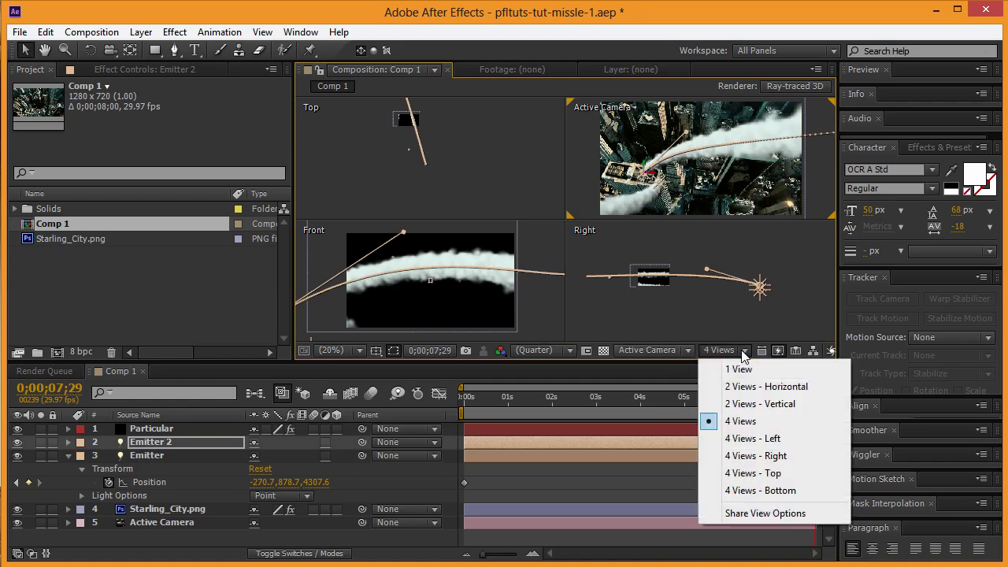
click(733, 367)
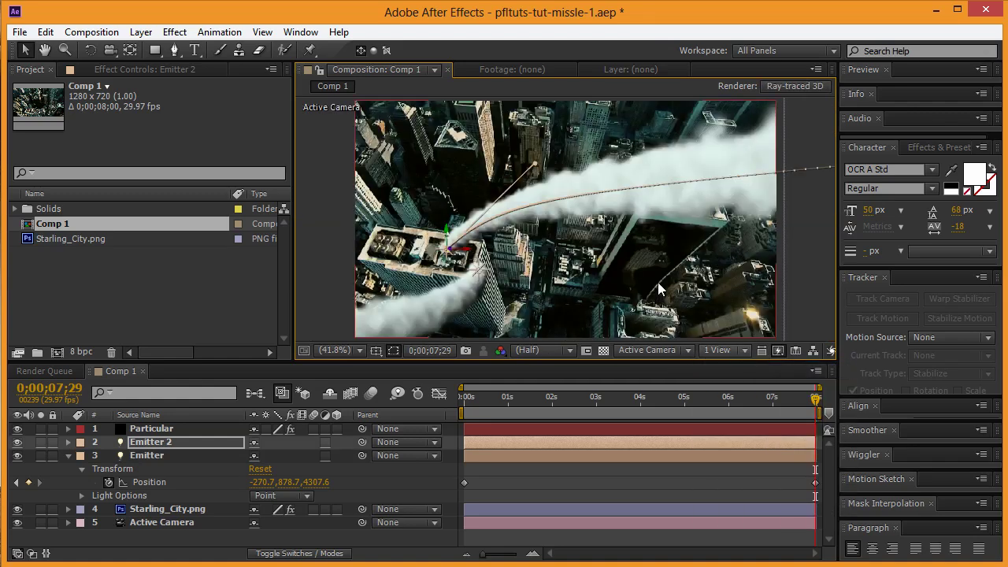
click(487, 275)
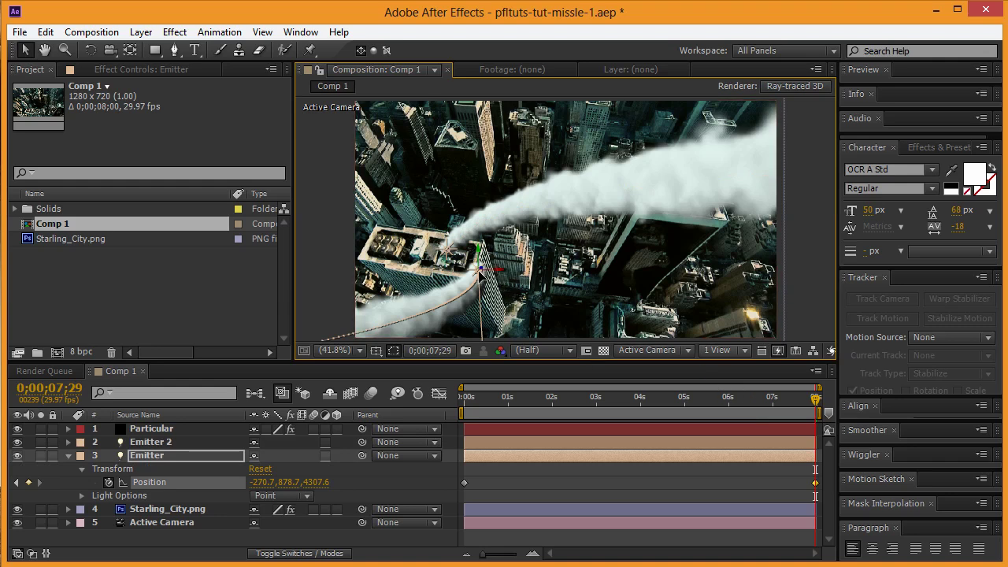
mouse_move(479, 271)
mouse_down()
mouse_move(452, 254)
mouse_move(422, 257)
mouse_move(378, 280)
mouse_move(370, 323)
mouse_move(441, 327)
mouse_move(490, 293)
mouse_move(477, 288)
mouse_up()
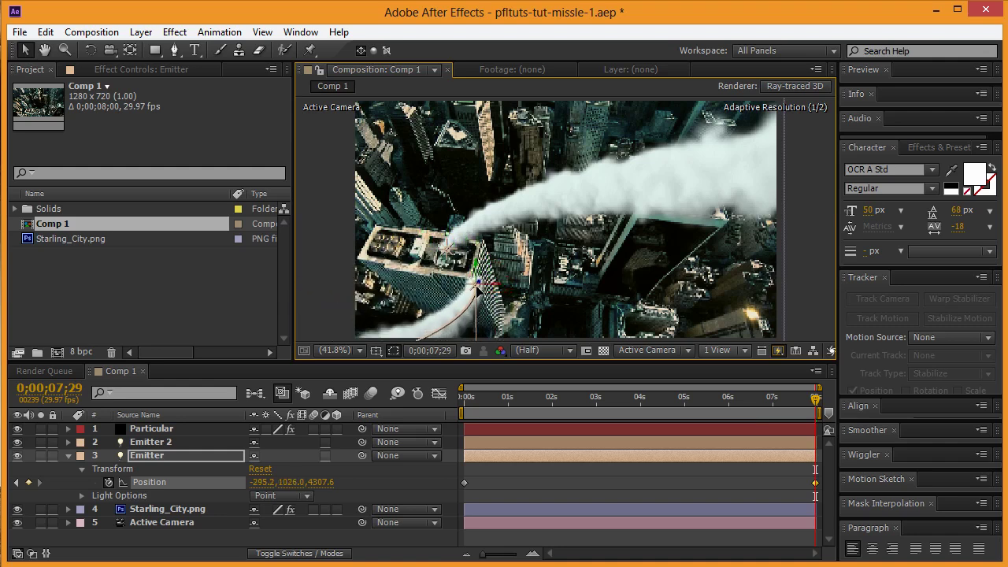
drag(816, 398, 837, 382)
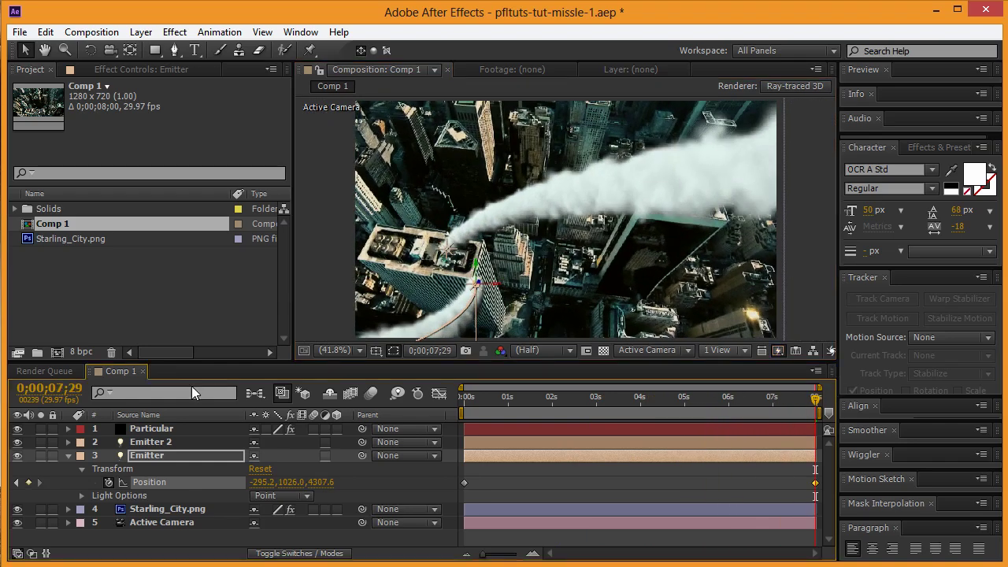
Import 9943874-blue-flare.png and place it as the top layer in Comp 1
click(68, 456)
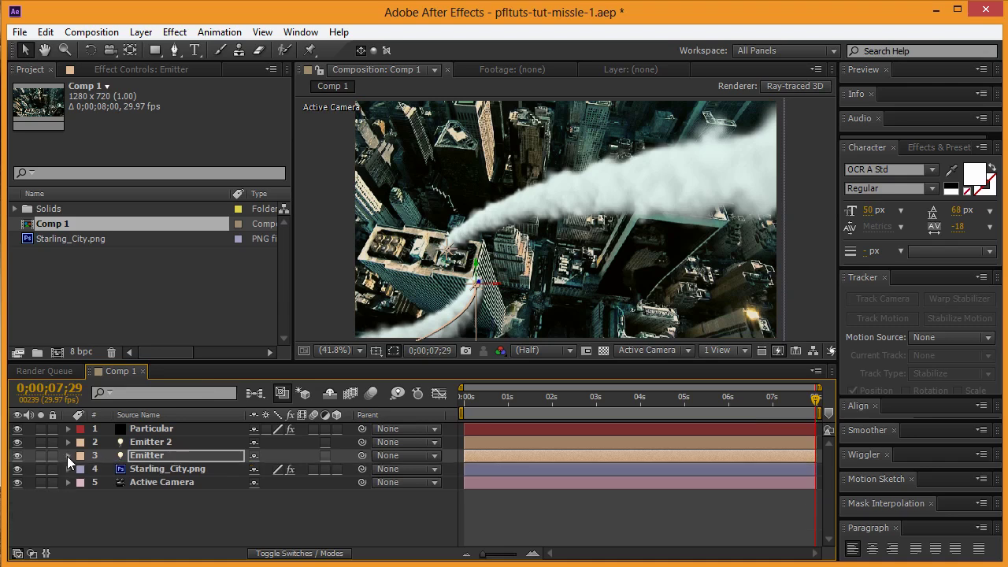
double_click(83, 273)
click(220, 142)
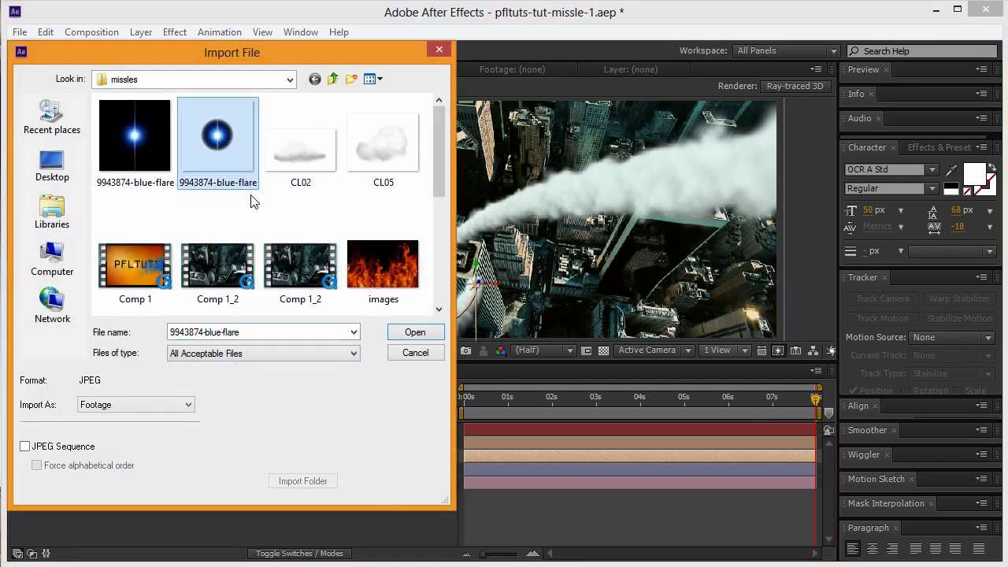
double_click(223, 150)
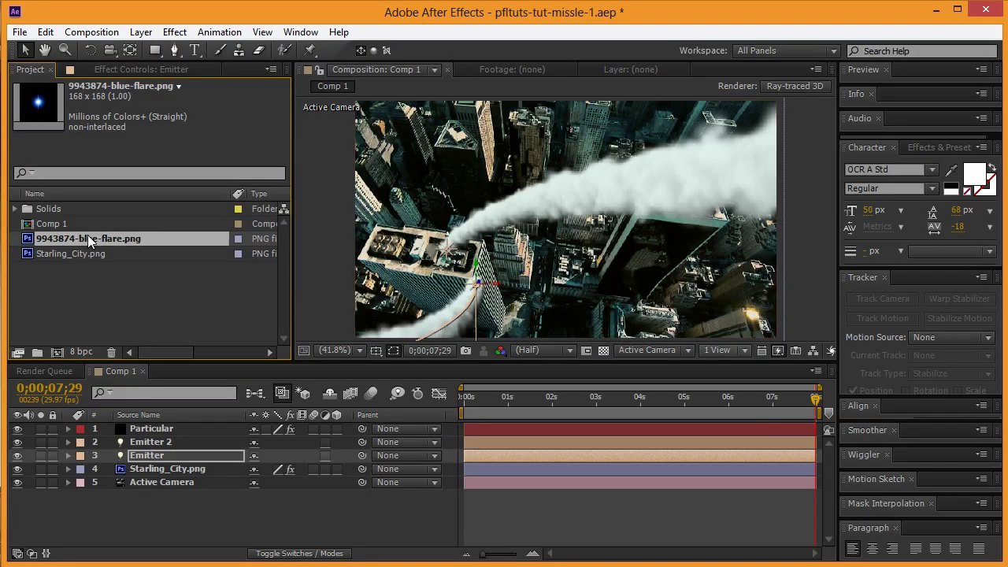
drag(86, 237, 161, 425)
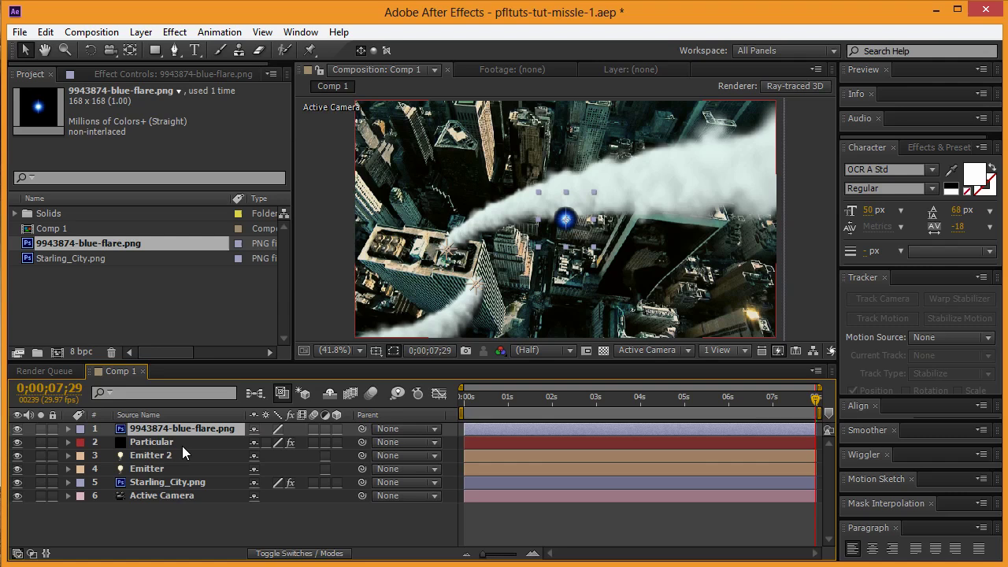
scroll(576, 223, up, 3)
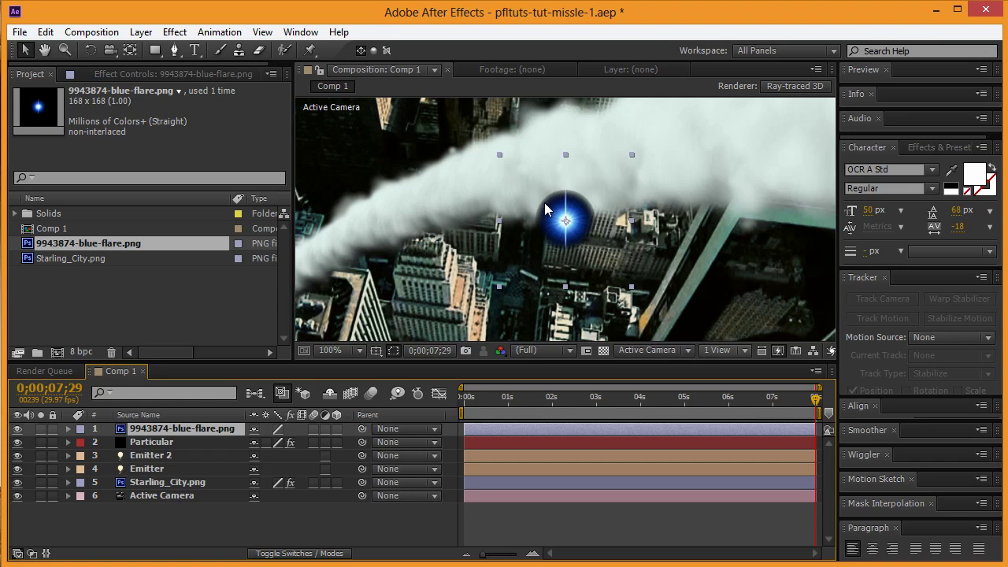
Draw a small ellipse mask over the blue flare's bright centre in its Layer panel
double_click(551, 213)
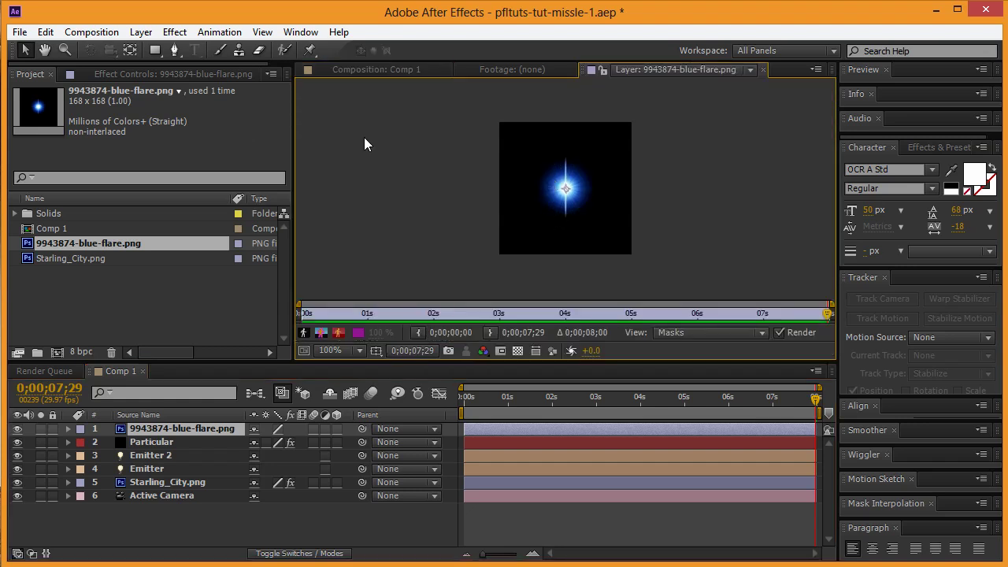
click(155, 54)
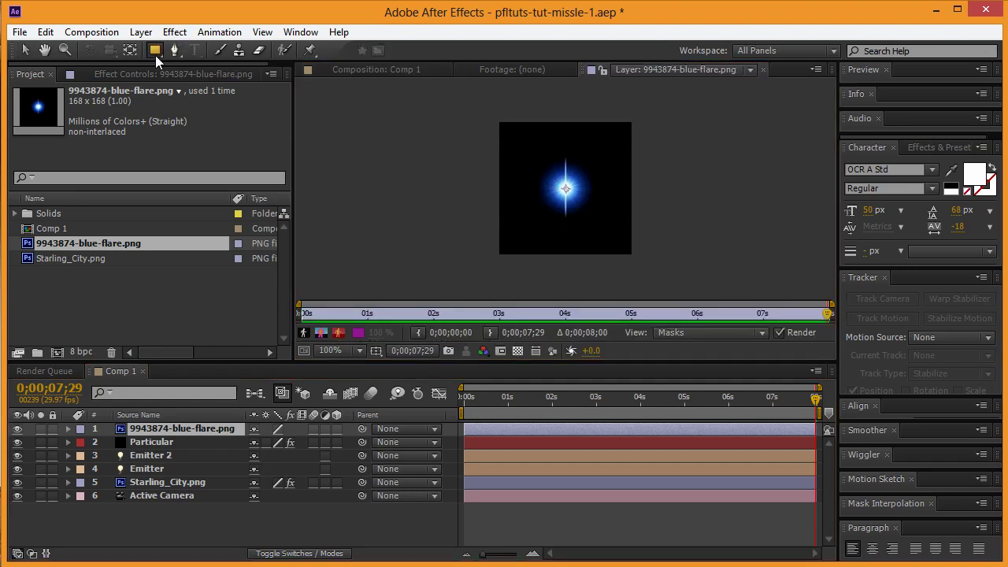
drag(152, 55, 218, 82)
drag(555, 177, 577, 193)
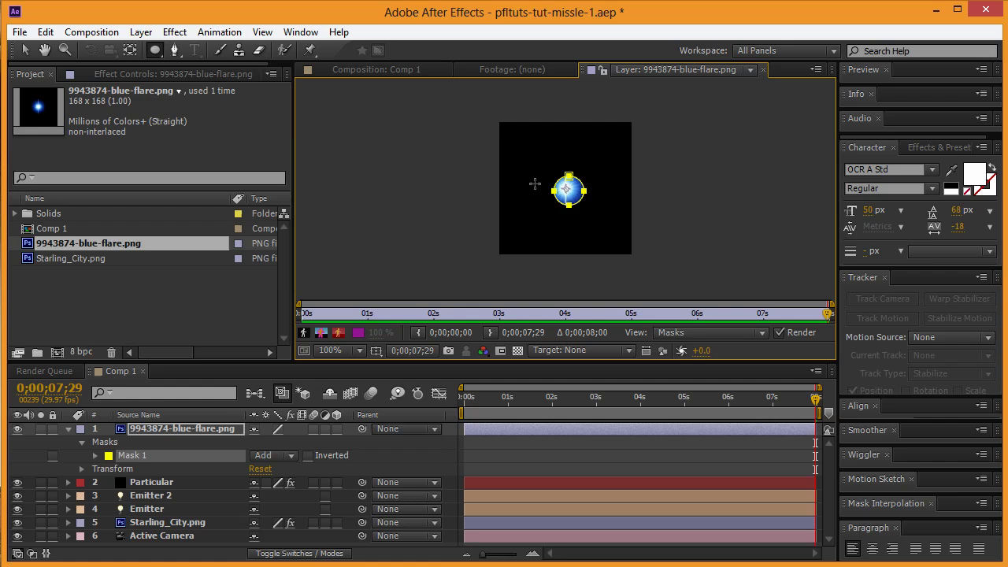
click(24, 50)
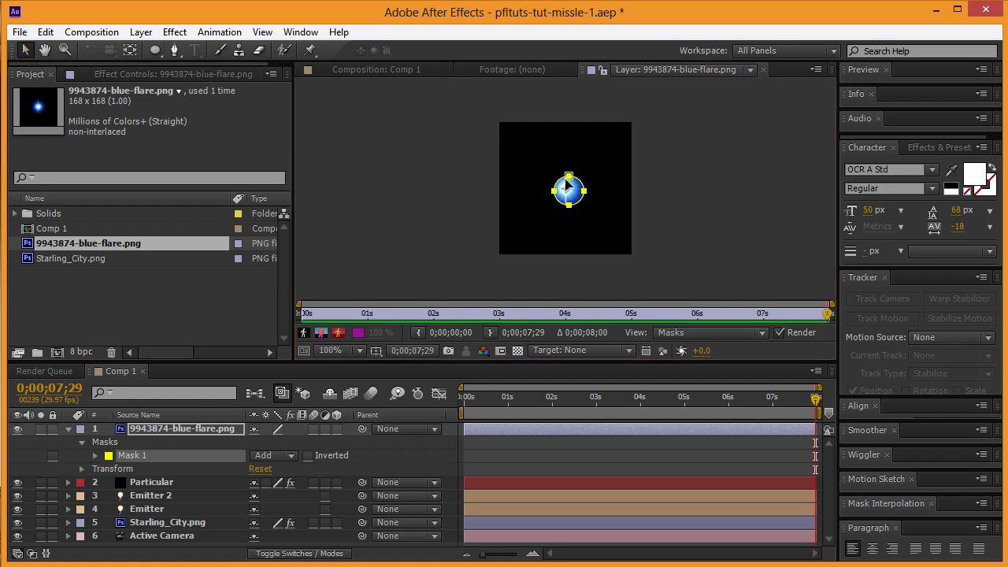
drag(570, 182, 567, 182)
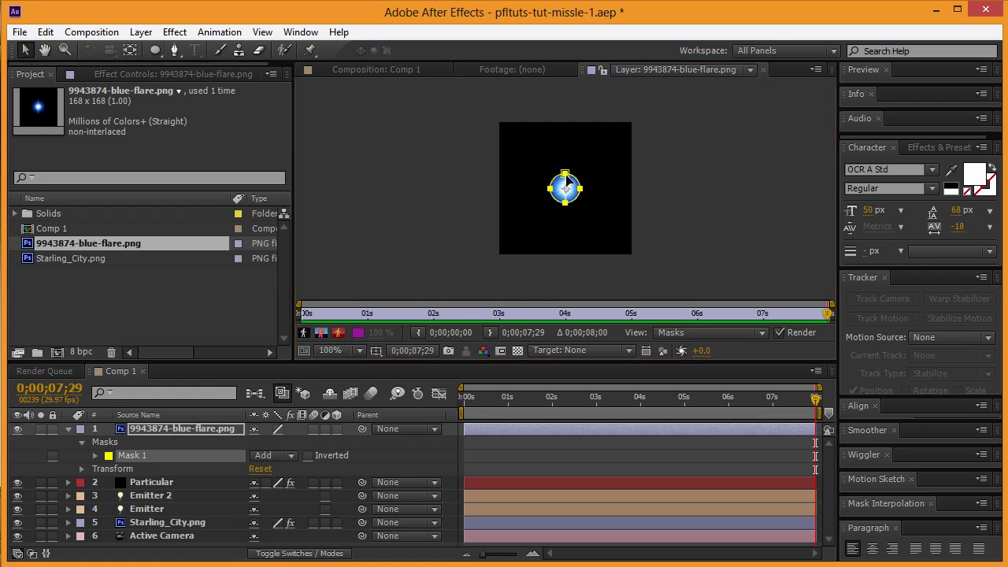
click(670, 199)
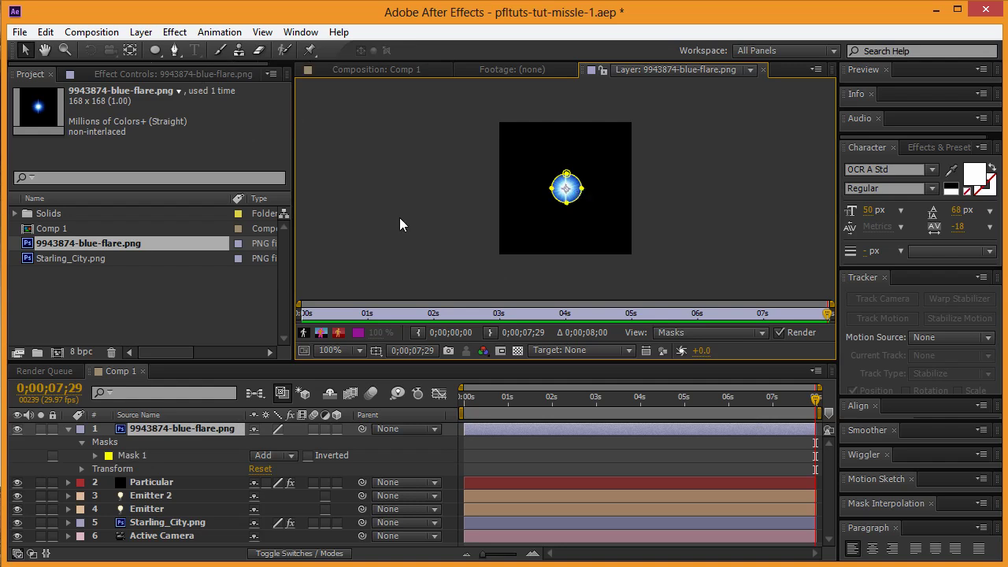
click(763, 70)
Give the flare's Mask 1 a 20-pixel feather and set its mode to Lighten
click(570, 72)
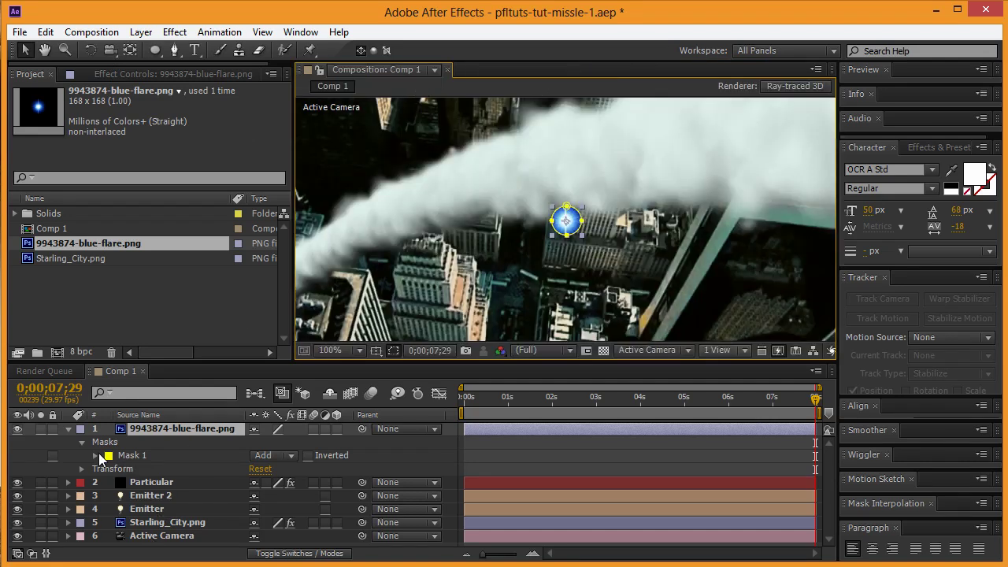
click(95, 455)
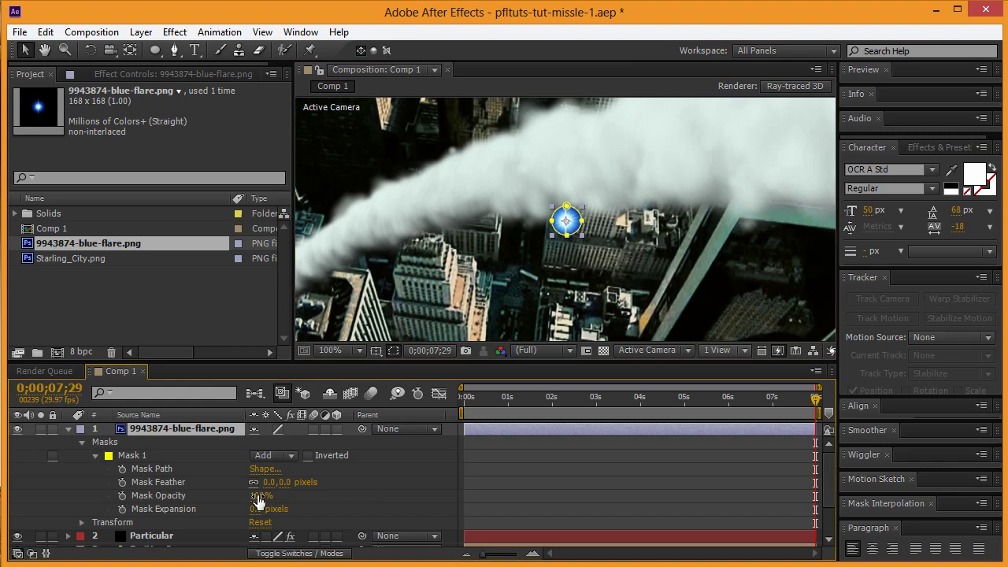
key(F2)
mouse_move(270, 482)
mouse_down()
mouse_move(300, 481)
mouse_move(289, 482)
mouse_up()
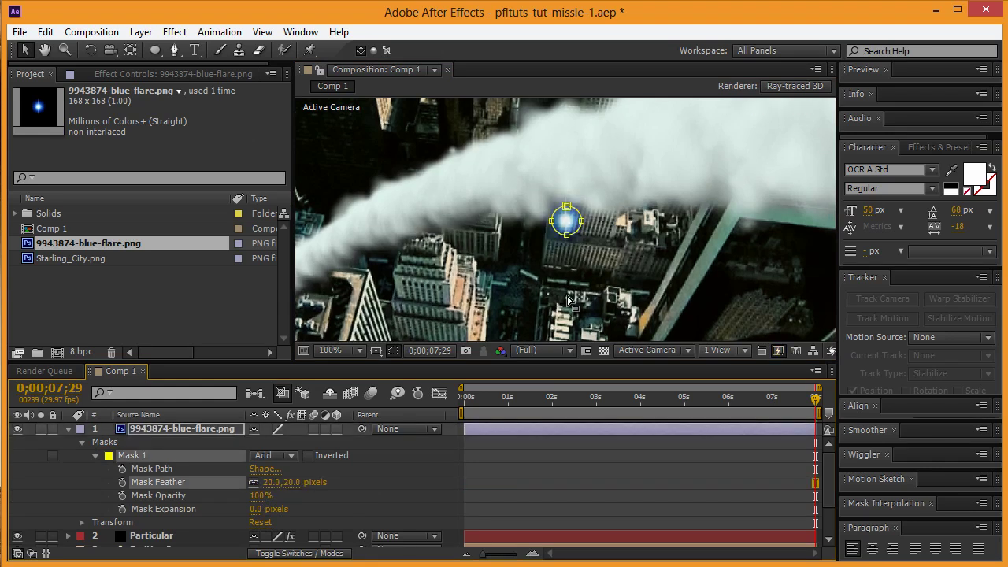
click(584, 261)
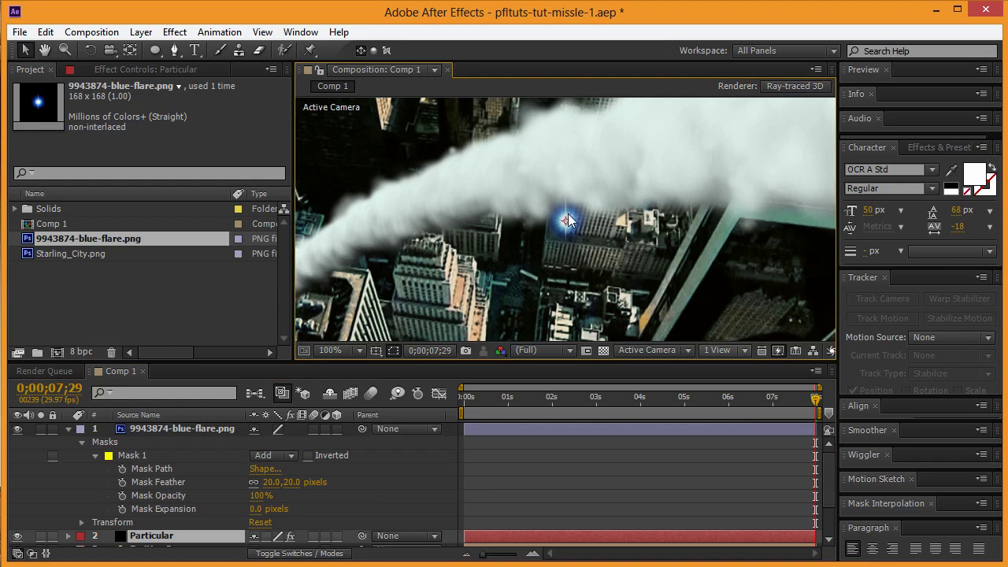
click(288, 455)
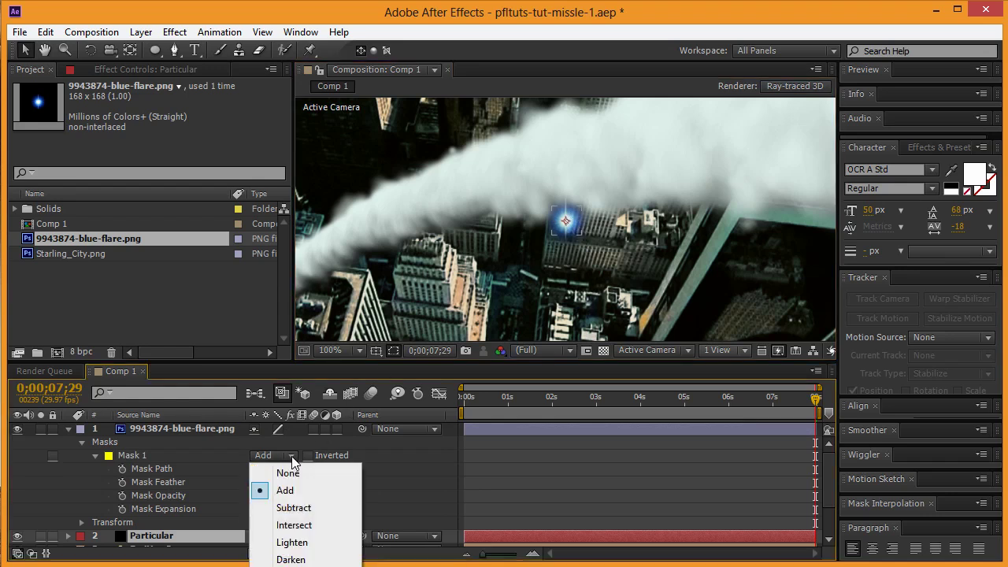
click(308, 543)
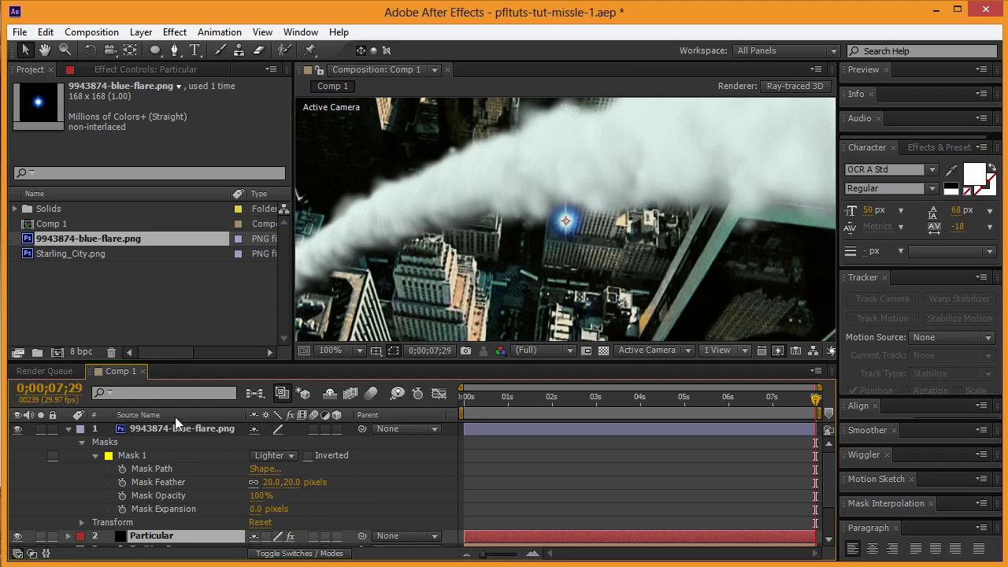
Hide the blue flare layer and duplicate the Particular layer with Ctrl+D
click(69, 429)
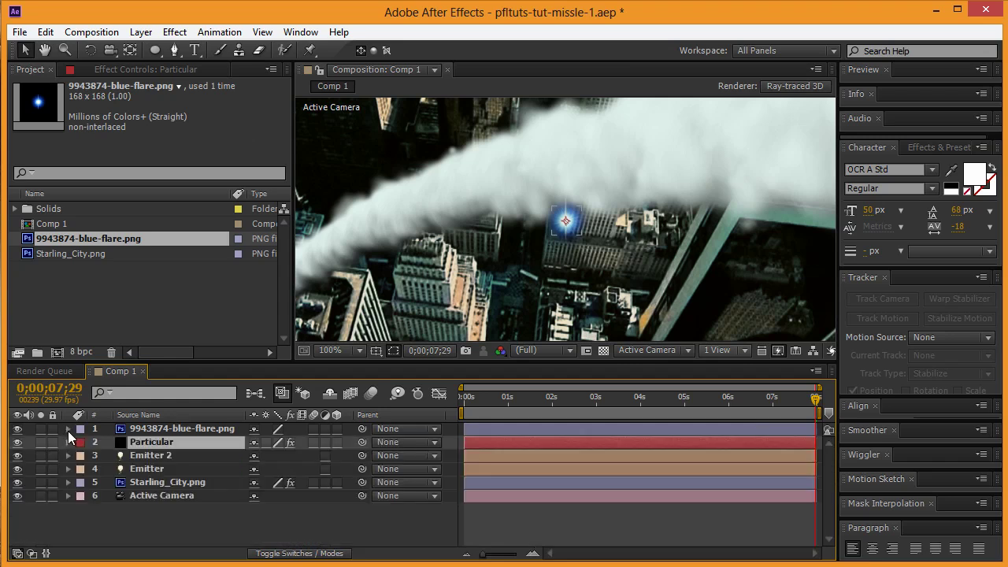
click(18, 429)
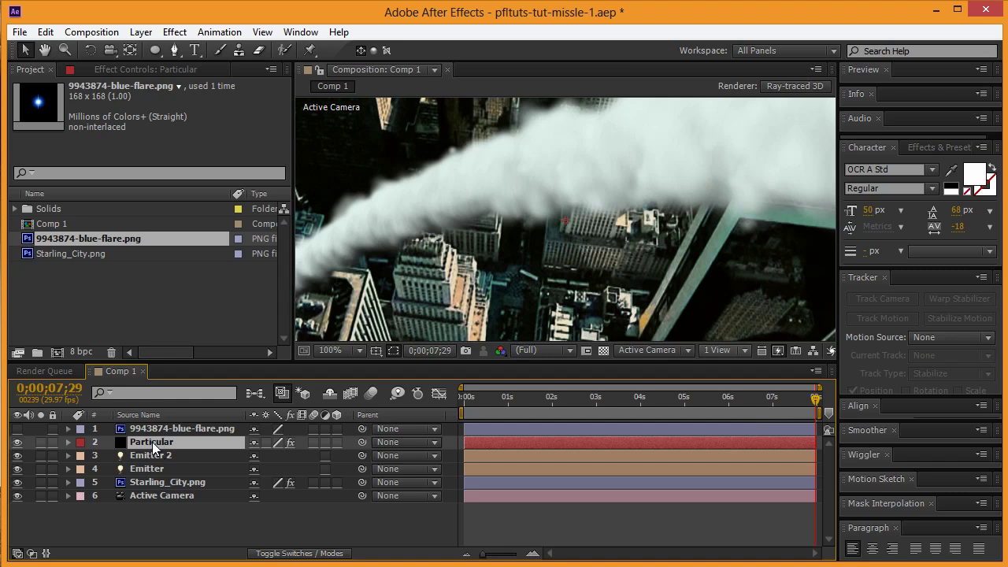
key(ctrl+d)
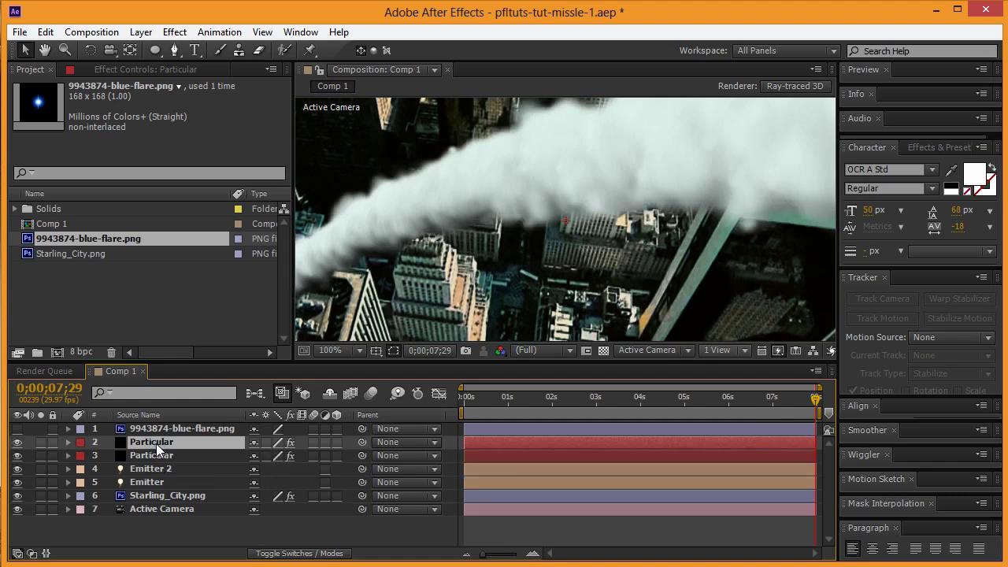
double_click(168, 441)
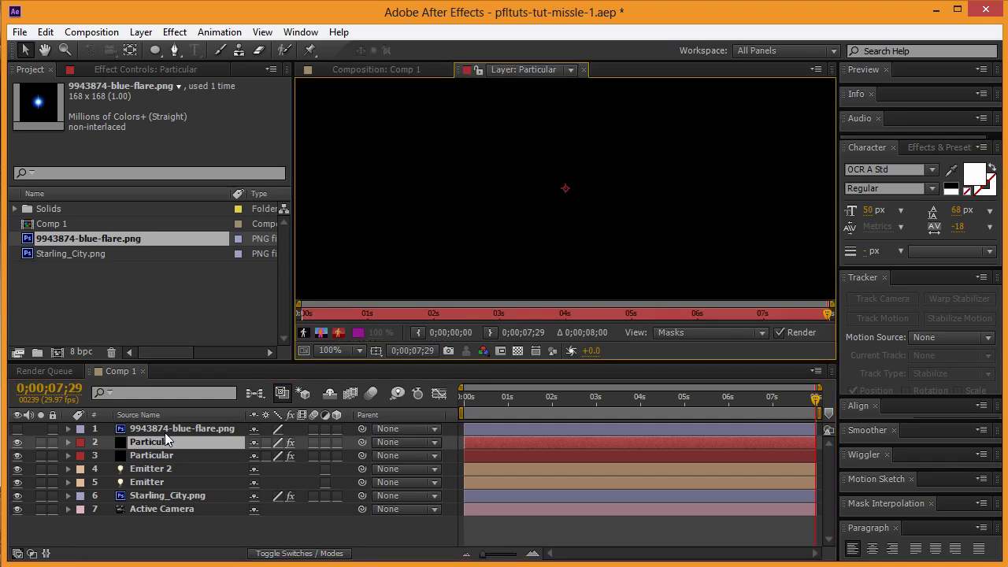
In Particular, try Layer as emitter type and set Particle Type to Sprite
click(583, 69)
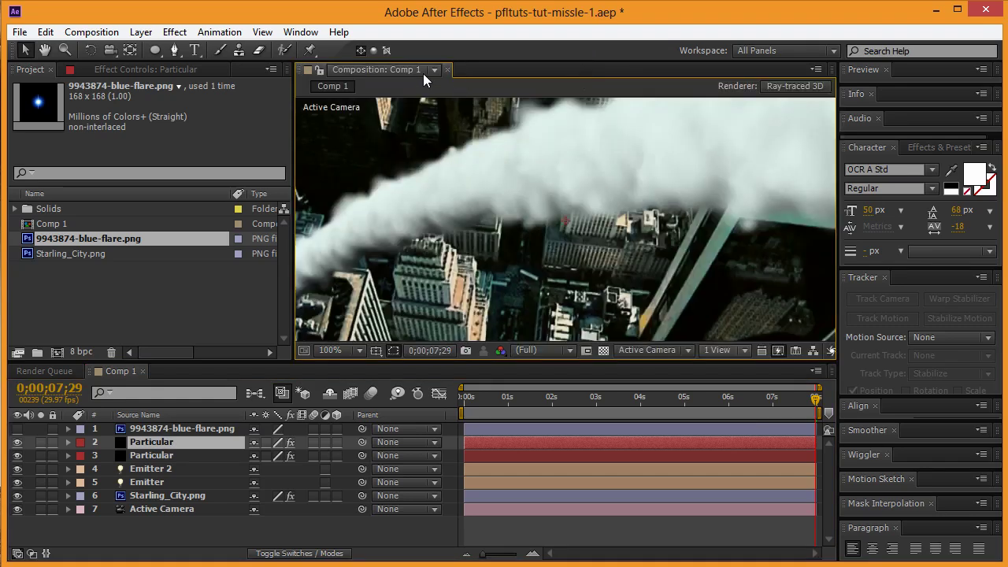
click(117, 69)
click(28, 126)
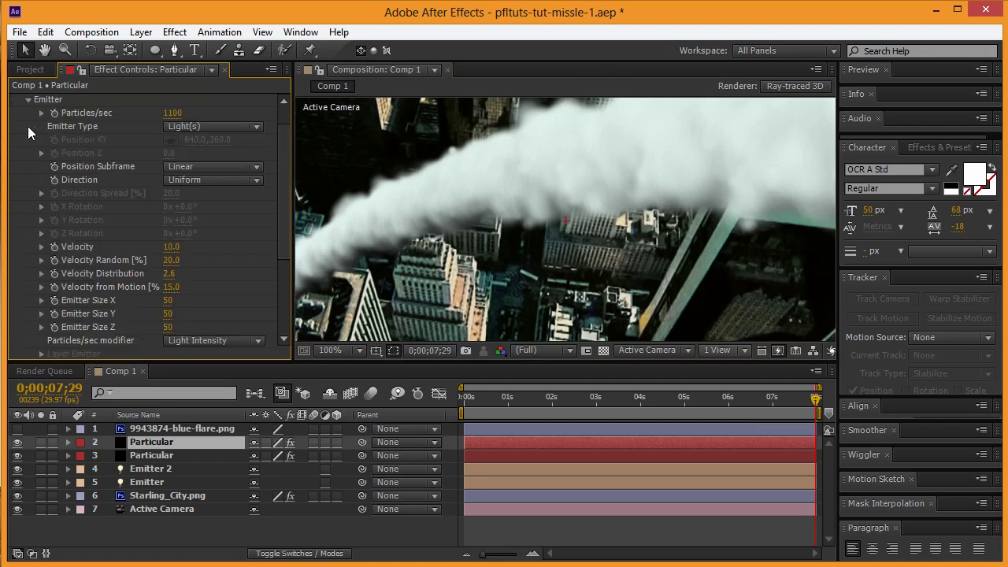
click(256, 128)
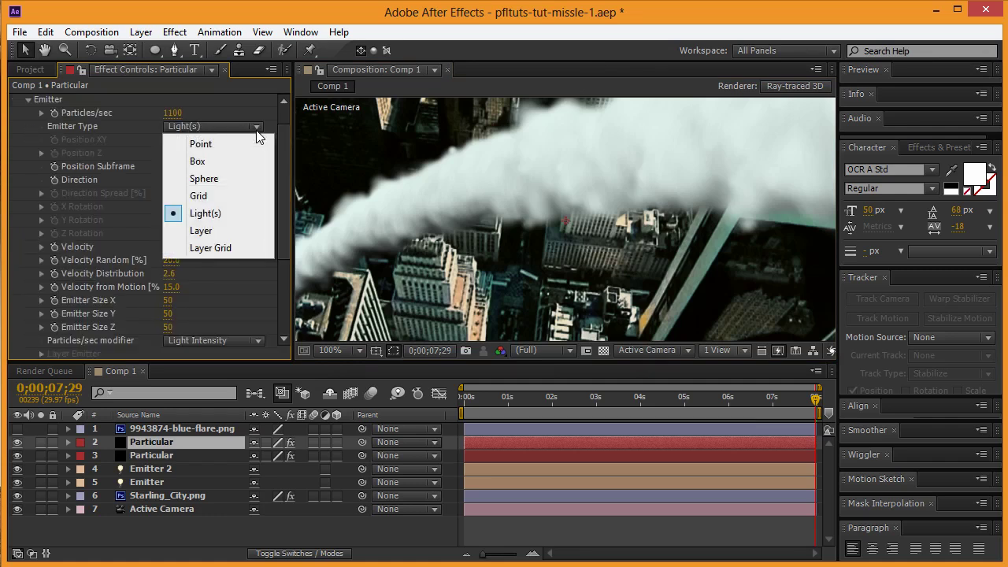
click(219, 232)
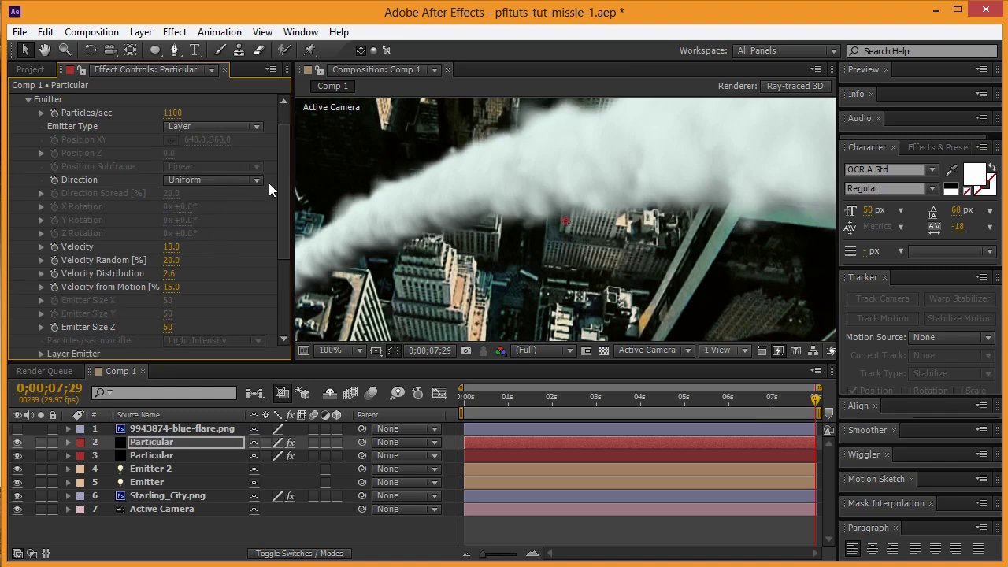
scroll(232, 289, down, 4)
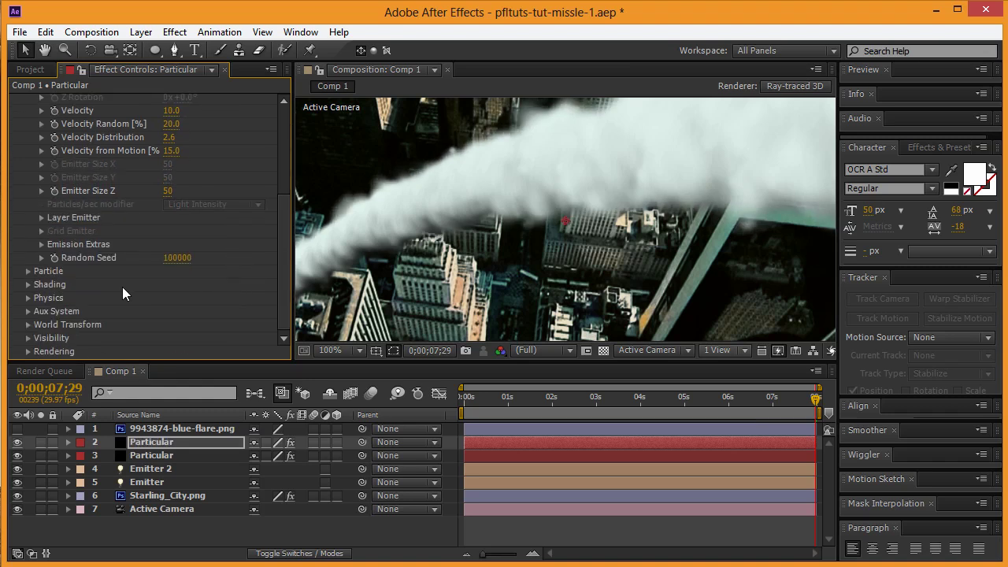
click(28, 271)
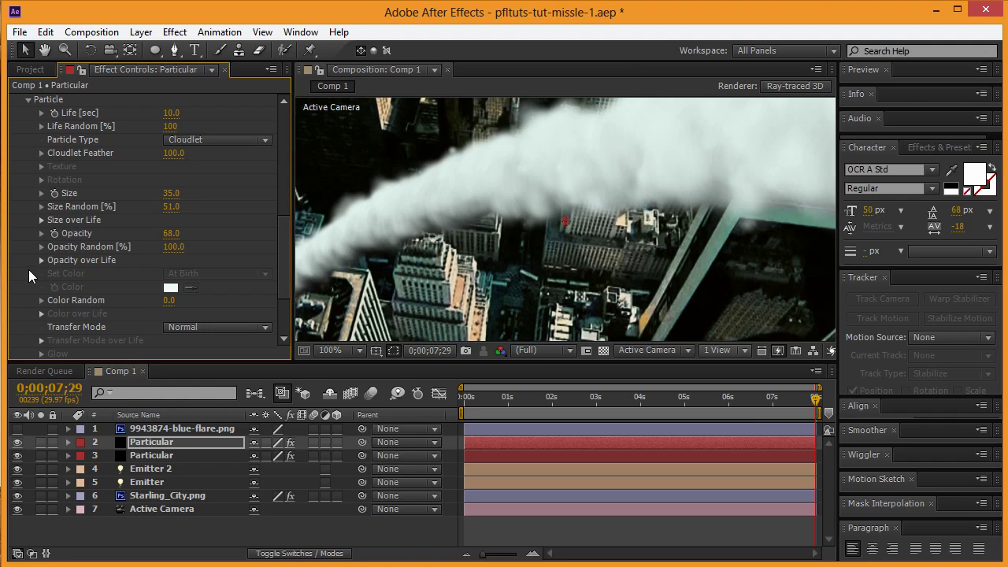
click(266, 140)
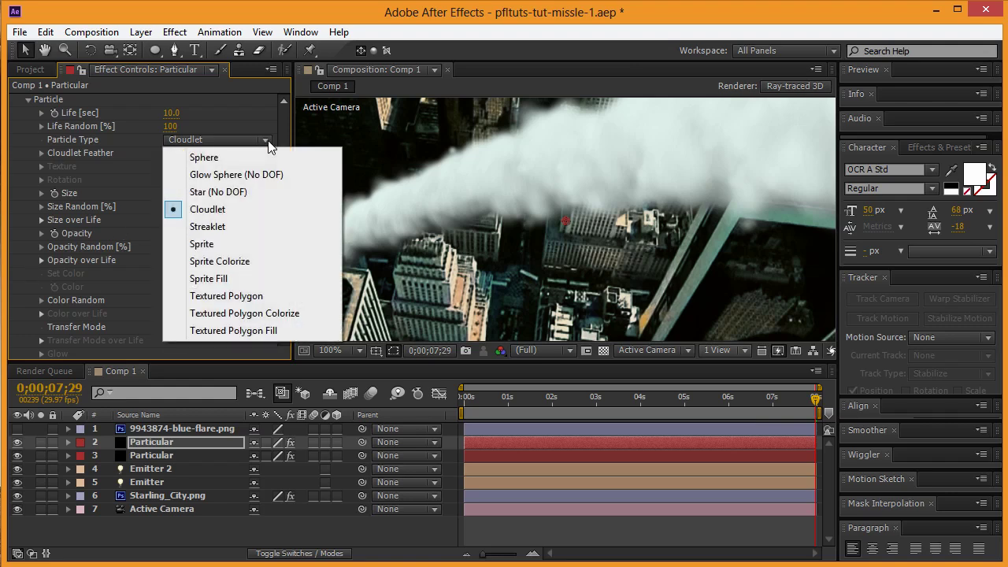
click(220, 244)
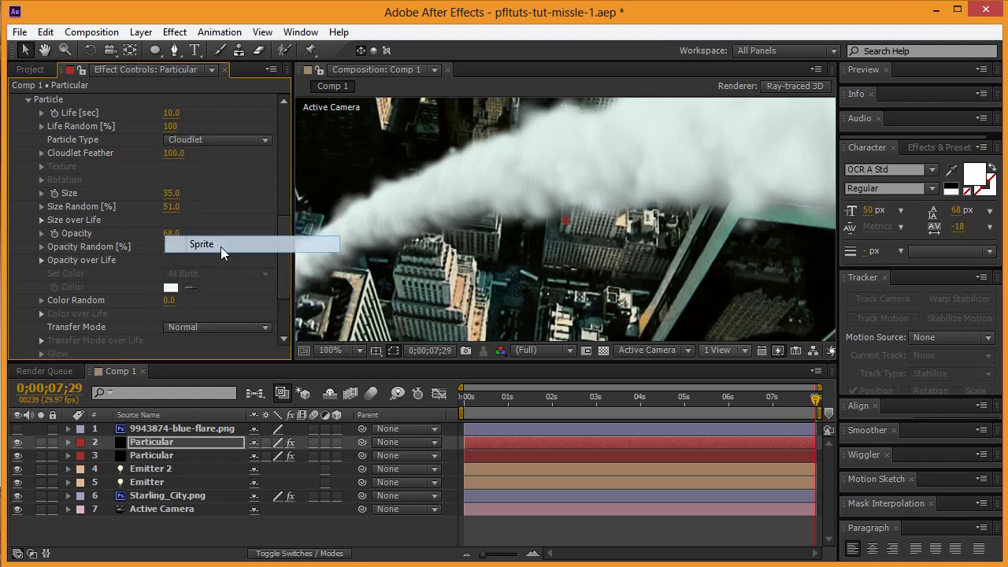
scroll(210, 220, up, 6)
Set the emitter type back to Light(s) and open the Texture layer choices
click(241, 152)
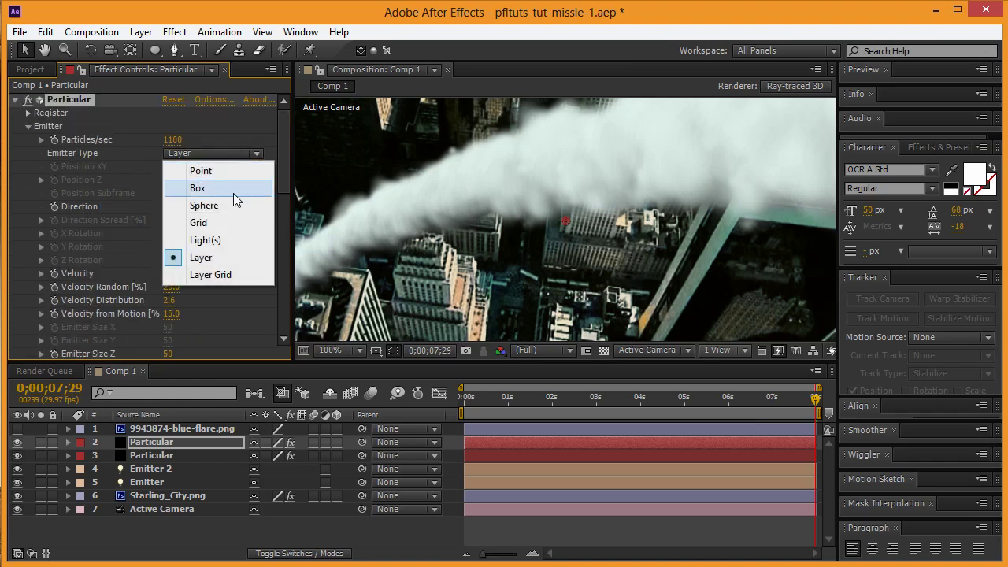
click(208, 240)
scroll(171, 247, down, 6)
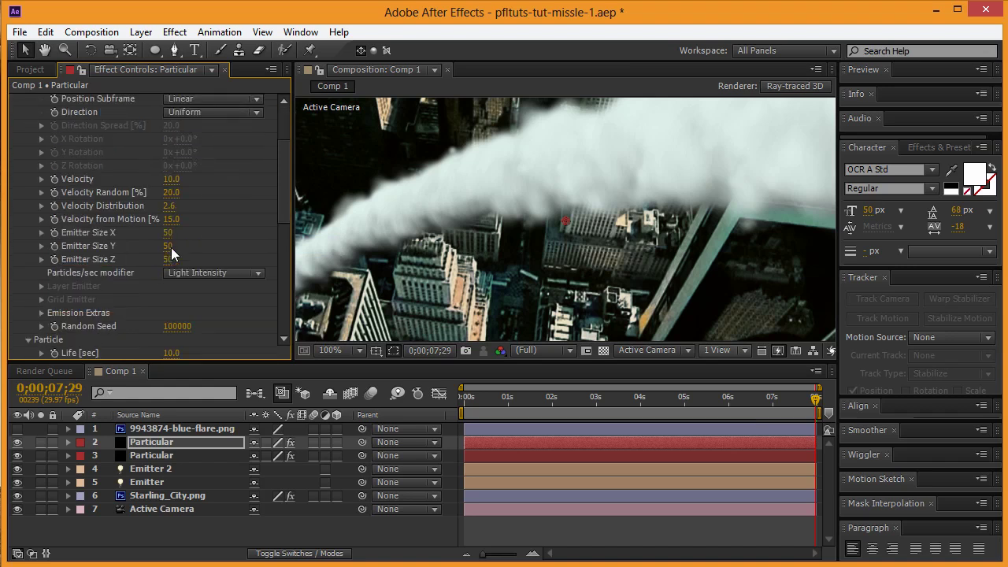
scroll(202, 221, down, 4)
scroll(197, 216, up, 2)
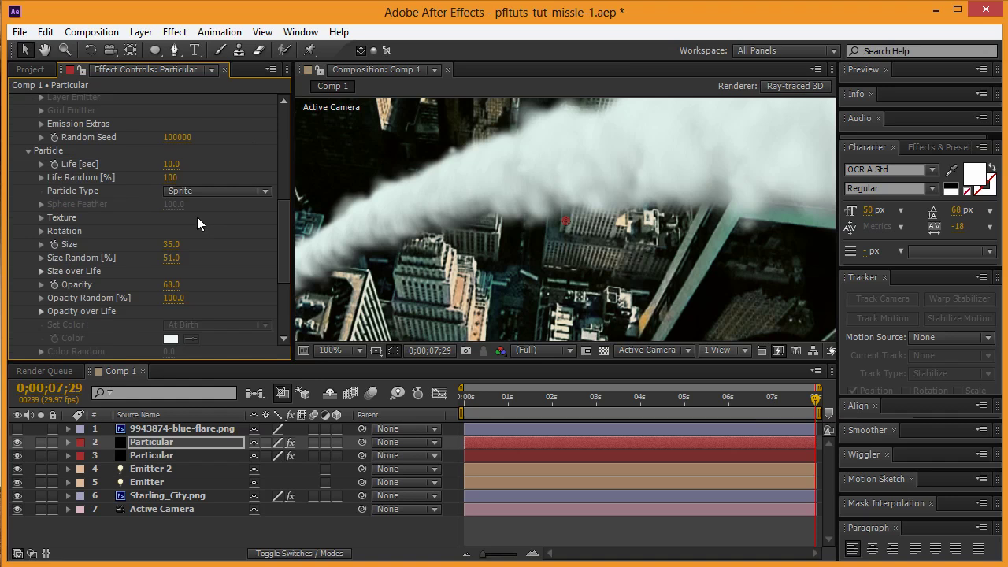
scroll(218, 197, down, 2)
click(41, 170)
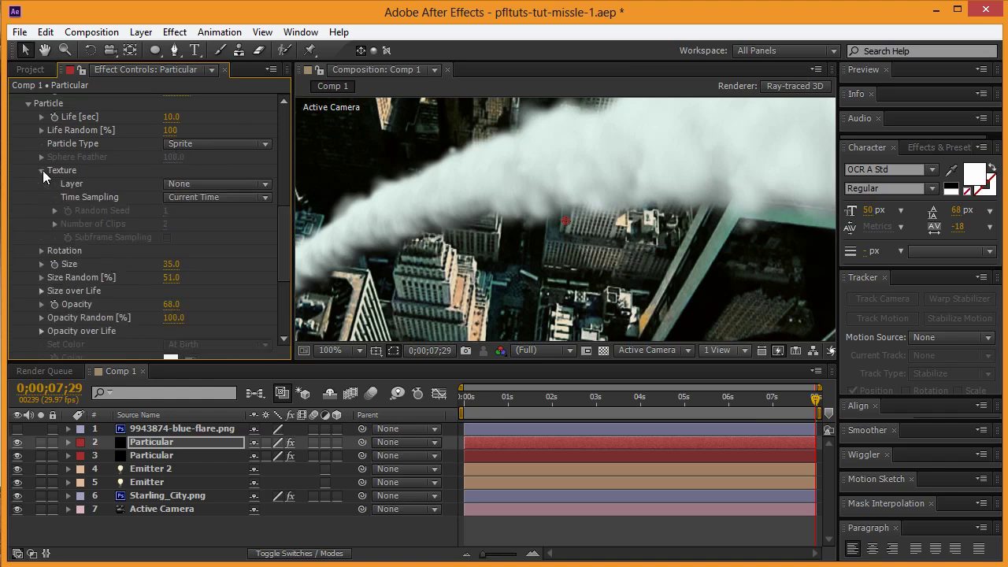
click(188, 184)
Use the blue-flare layer as the particle texture and pan the view along the trail
click(264, 226)
key(h)
drag(459, 271, 513, 280)
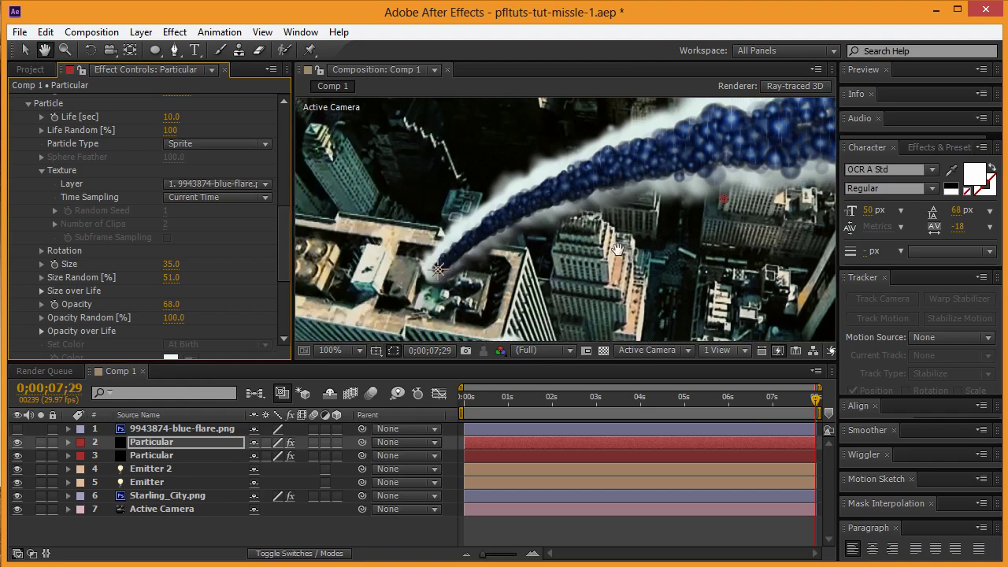
key(v)
key(h)
drag(786, 156, 389, 248)
key(v)
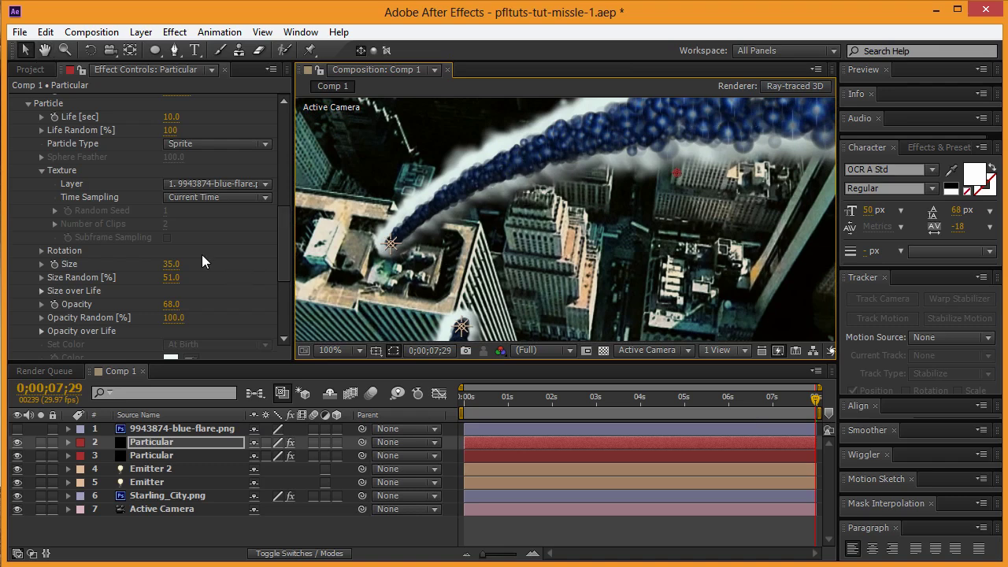
Set Particles/sec to 2 and zero Velocity, Velocity Random and Velocity from Motion
scroll(173, 184, up, 10)
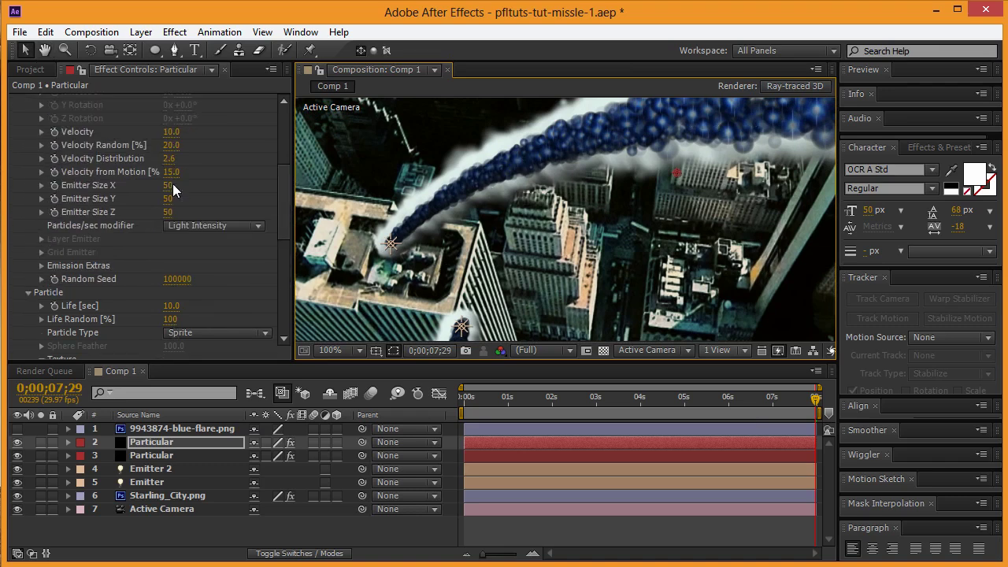
click(172, 139)
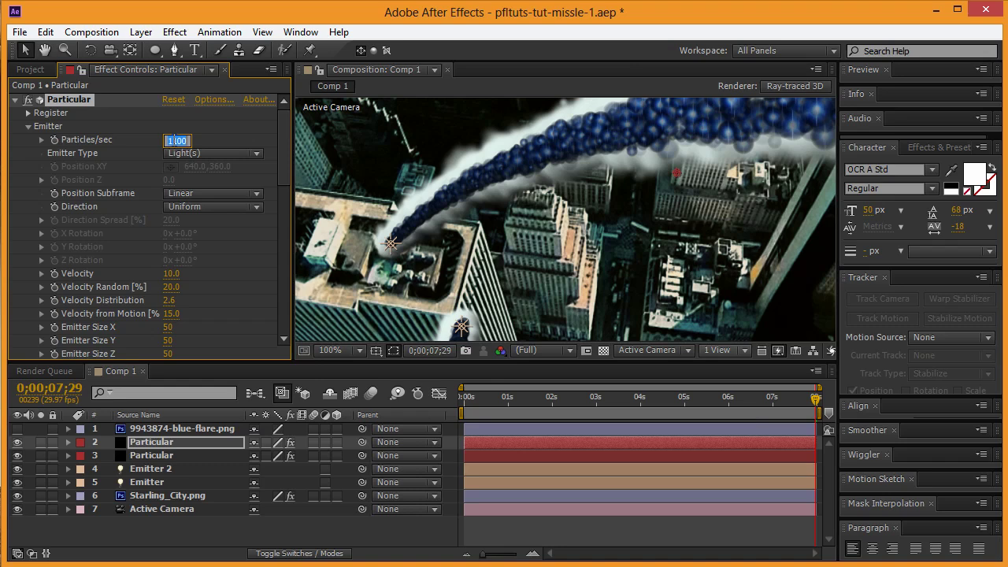
text(2)
key(Tab)
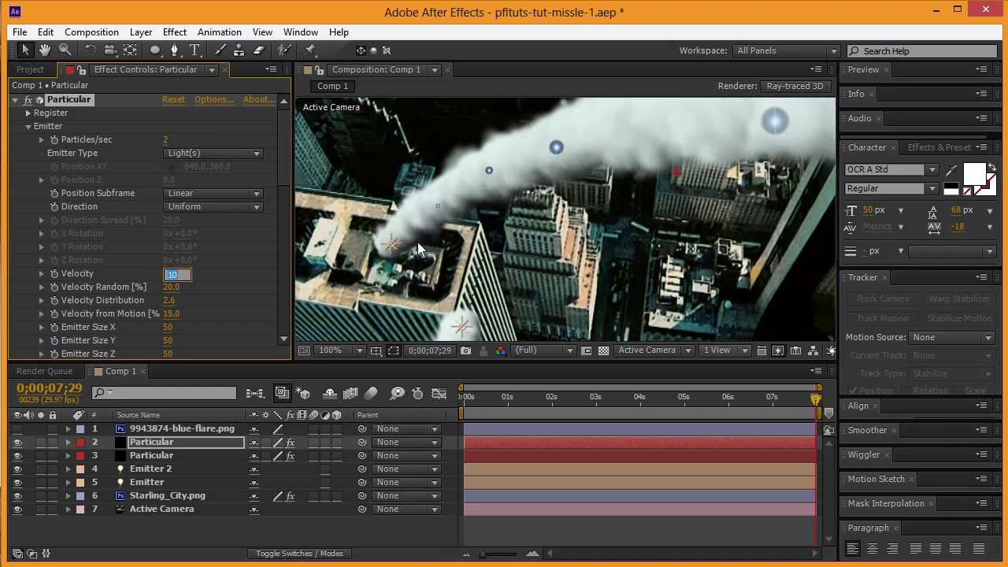
click(171, 274)
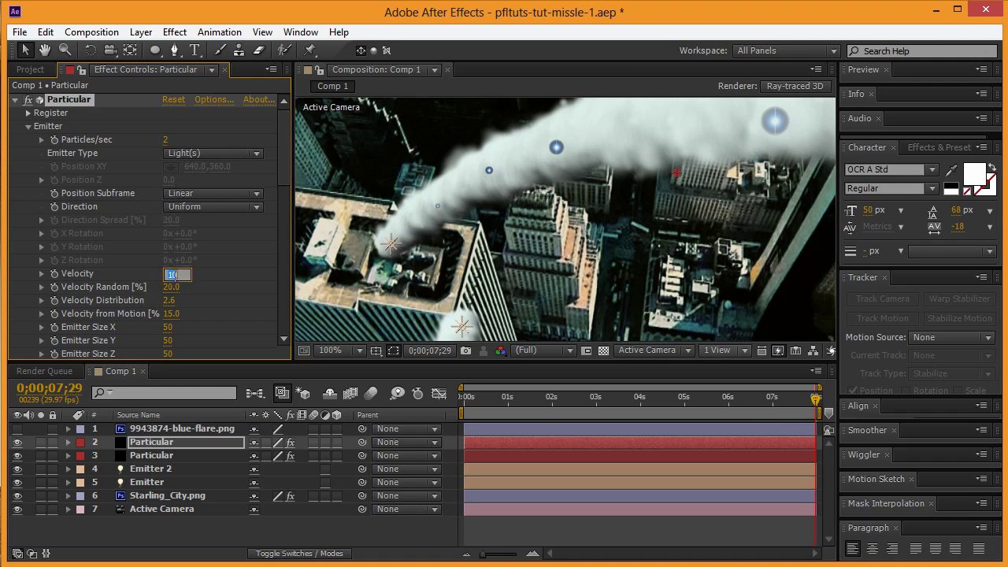
text(0)
click(181, 288)
text(0)
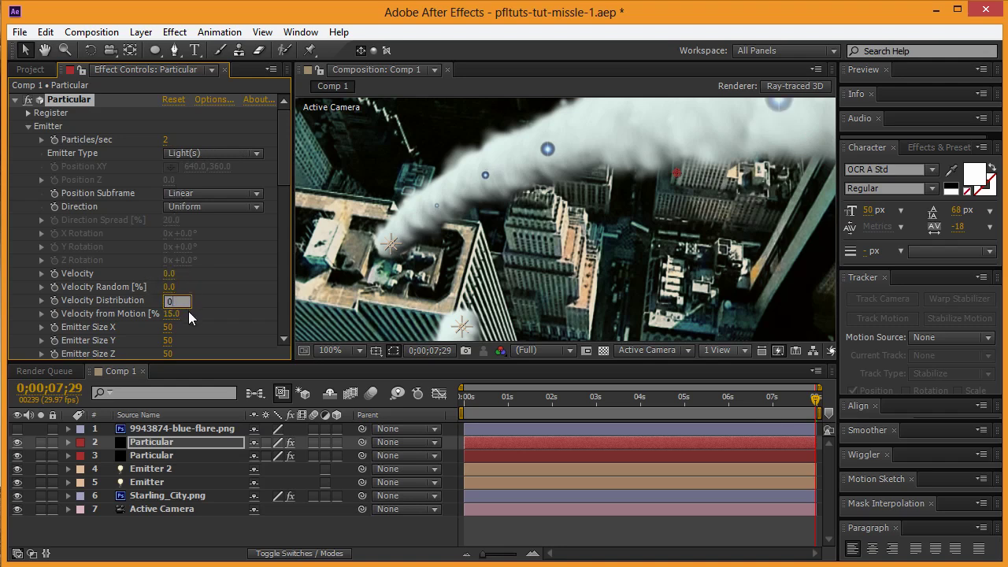
click(175, 313)
text(0)
Set all Emitter Size values to 0
click(169, 327)
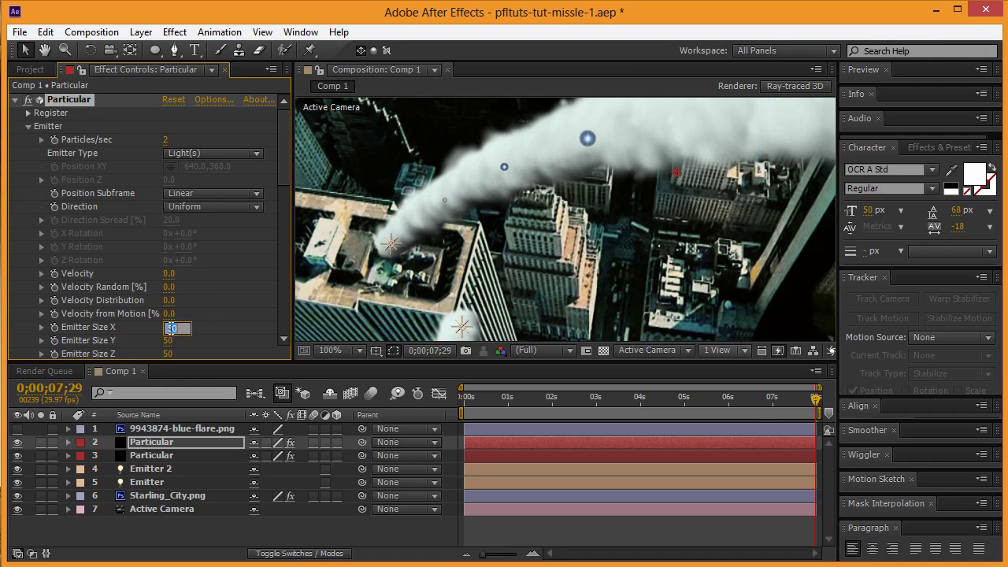
text(0)
click(169, 348)
text(0)
key(Tab)
text(0)
Set particle Life to 0 and try out larger particle sizes
scroll(220, 319, down, 3)
scroll(199, 323, down, 3)
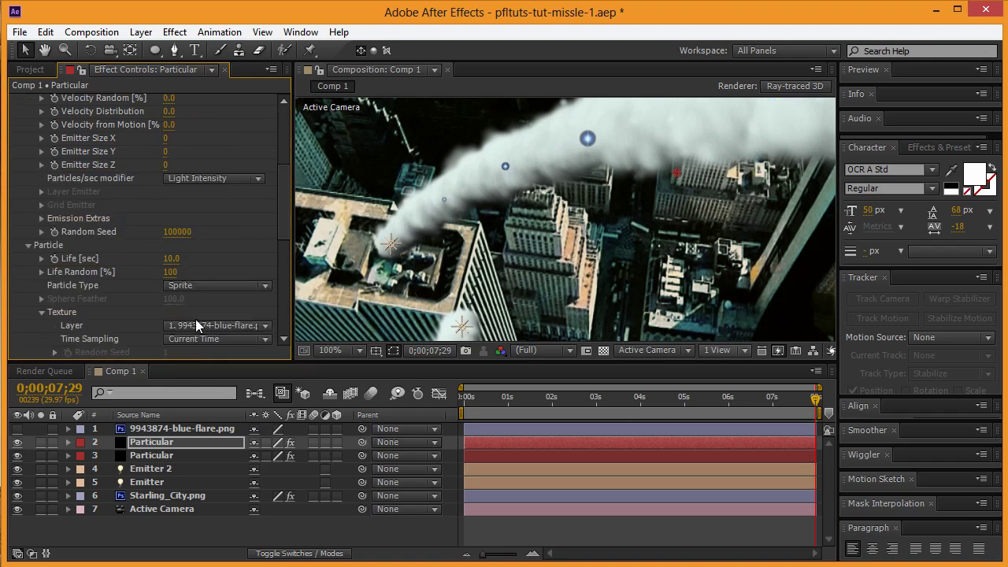
click(171, 258)
text(0)
key(Return)
click(170, 272)
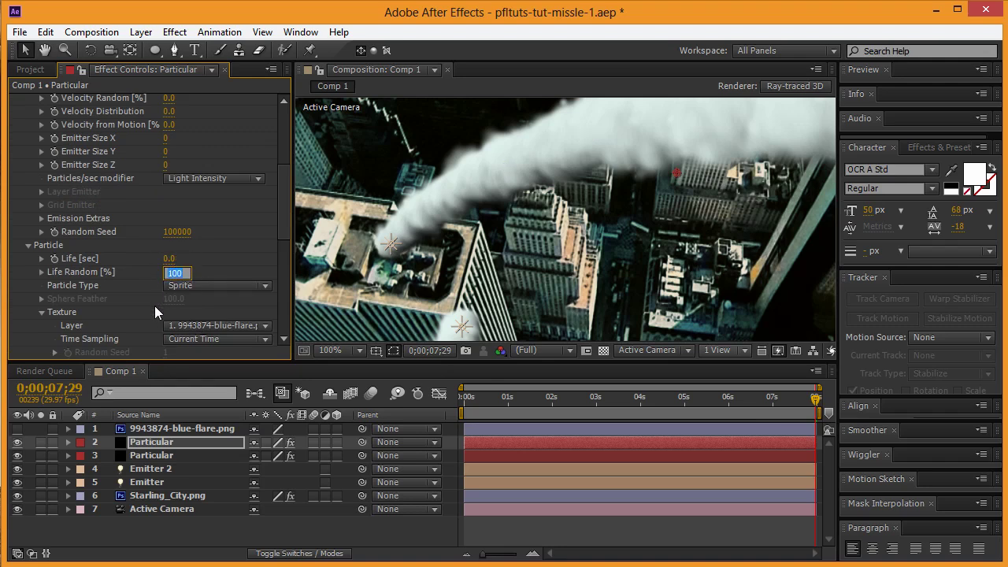
scroll(155, 308, down, 2)
scroll(146, 310, down, 2)
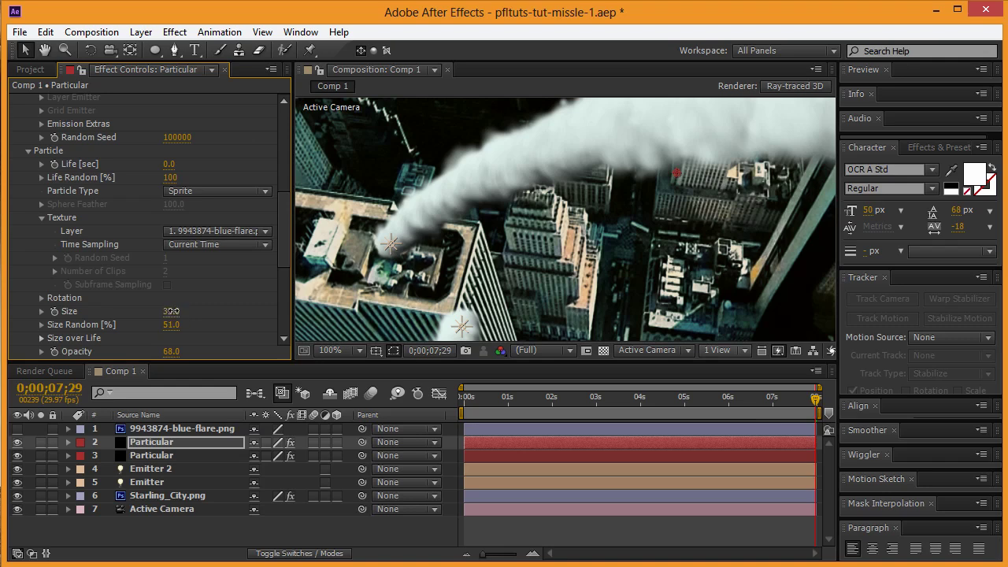
drag(172, 311, 115, 331)
scroll(156, 297, up, 7)
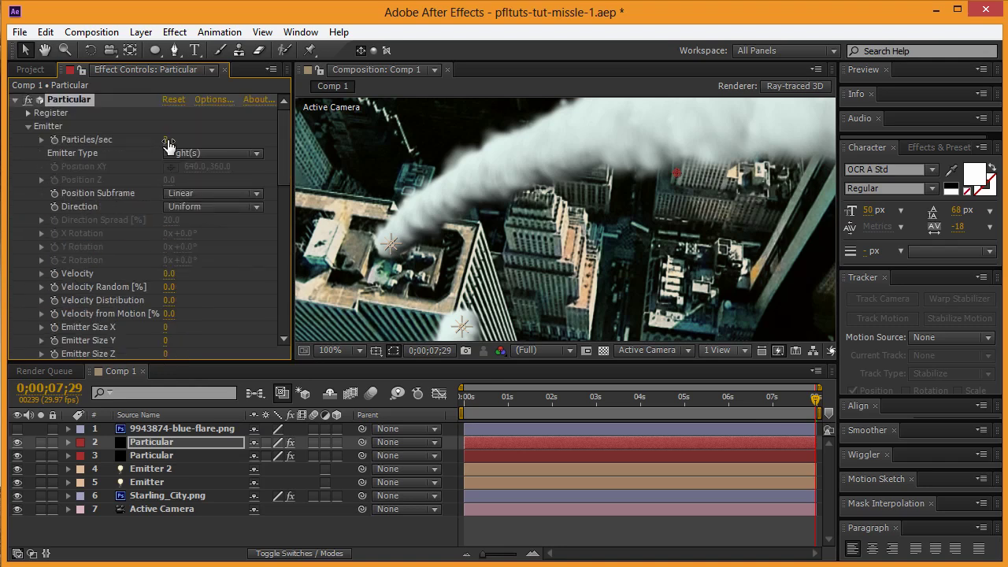
Move the camera to a new city angle and set 5 particles/sec with Velocity 0
drag(168, 144, 192, 138)
drag(511, 241, 219, 222)
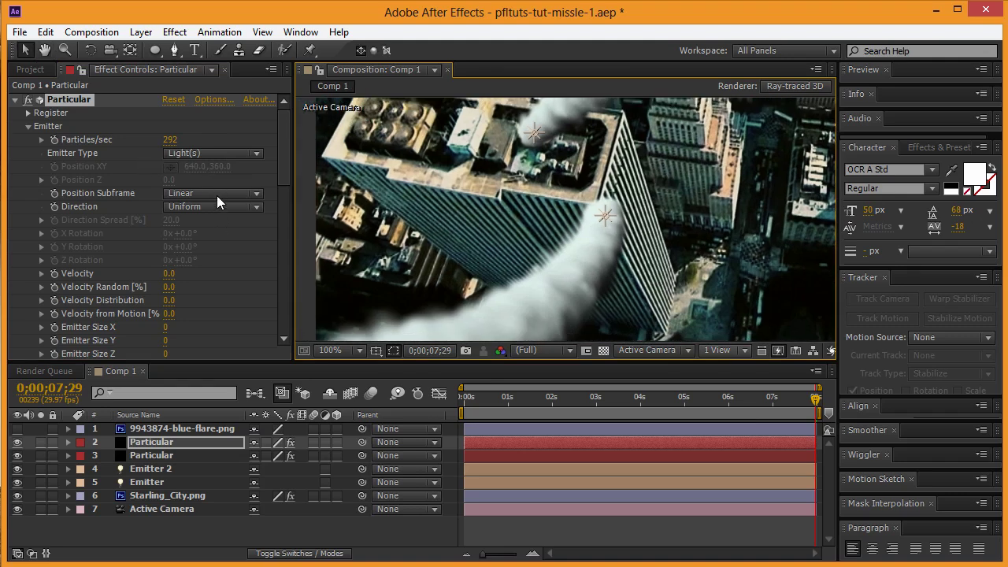
drag(171, 280, 144, 276)
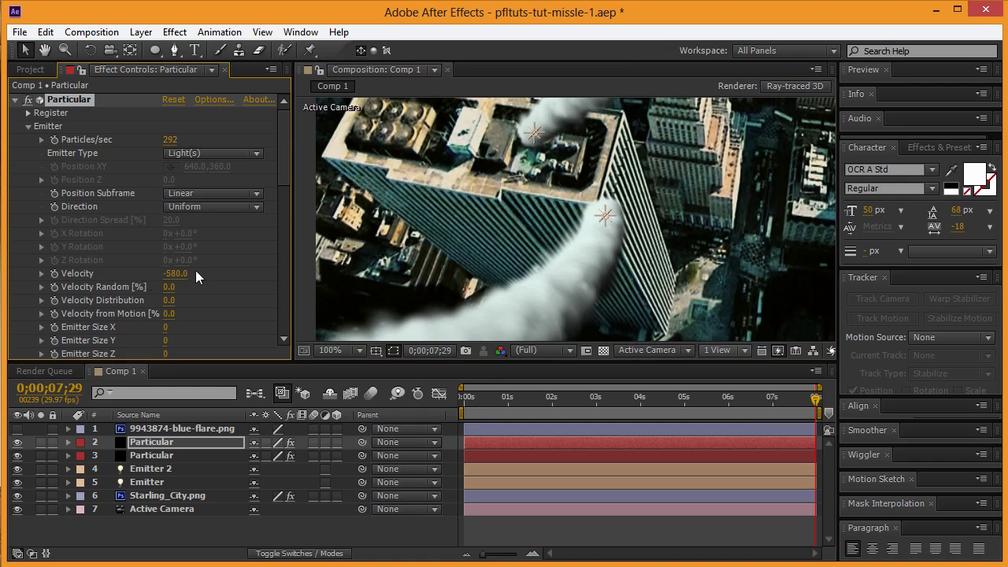
click(174, 273)
text(0)
key(Return)
click(172, 140)
text(5)
key(Return)
Set particle Life to 0.1 and reduce Life Random to 0
scroll(124, 212, down, 5)
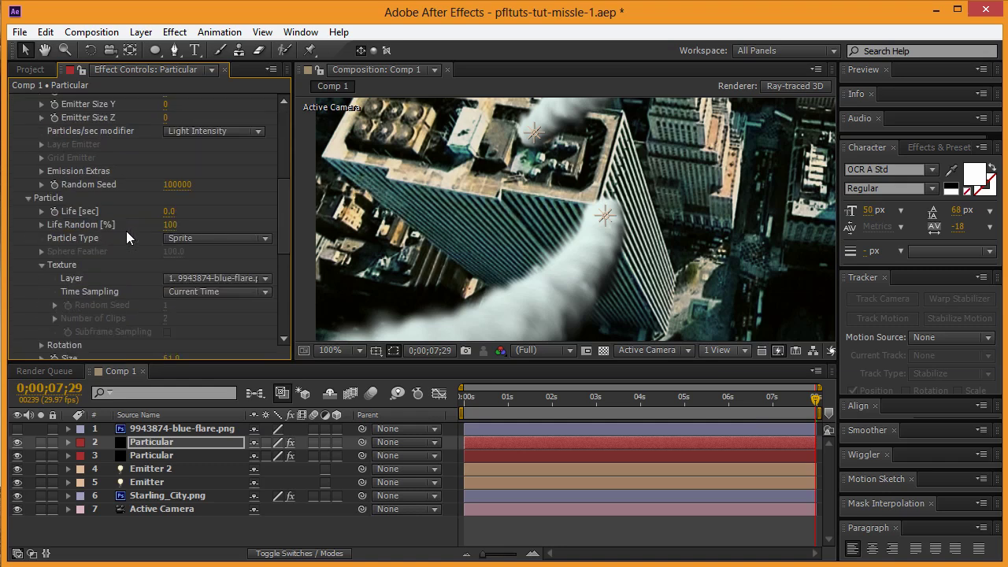
drag(172, 213, 184, 211)
click(175, 212)
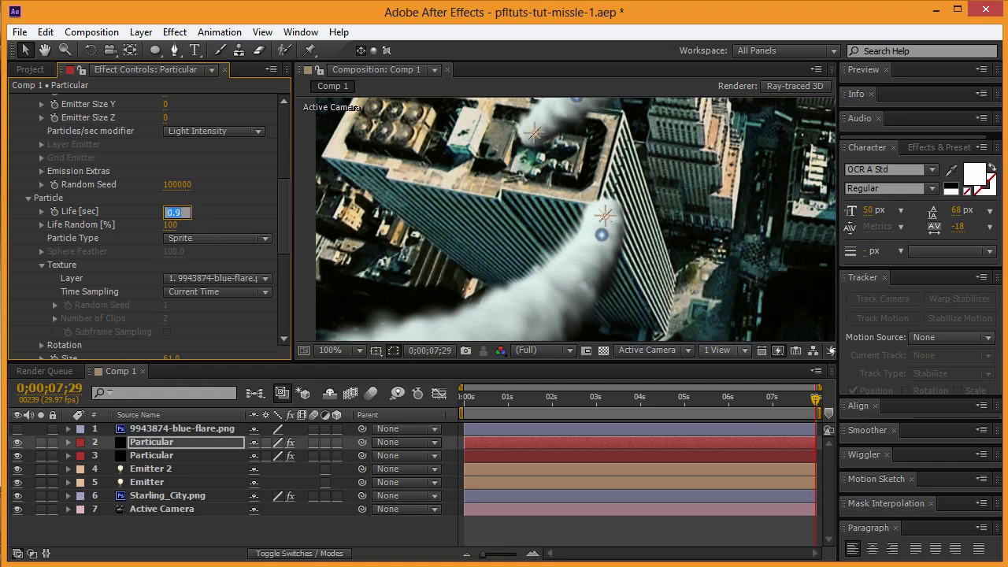
text(.5)
click(173, 225)
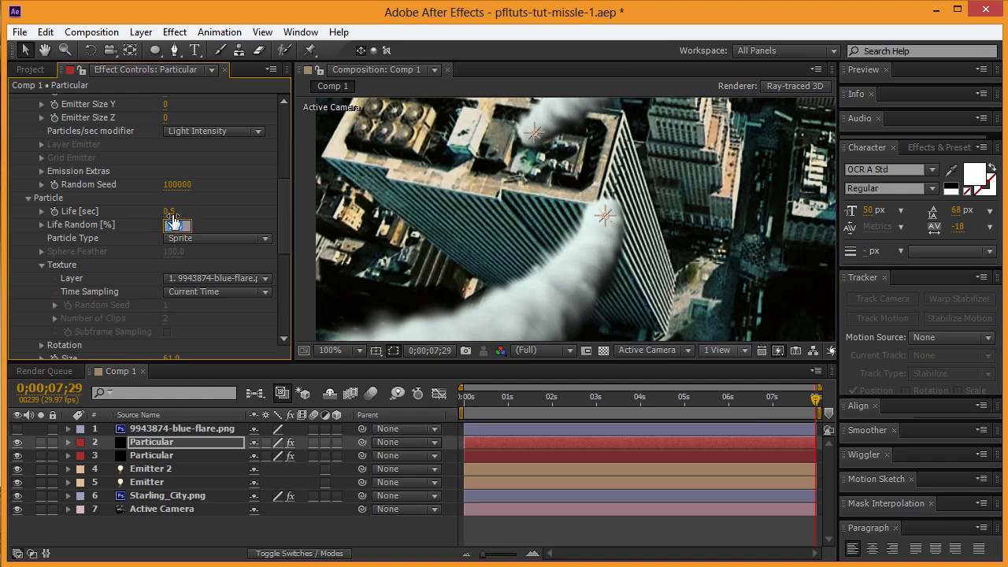
click(169, 211)
text(.10)
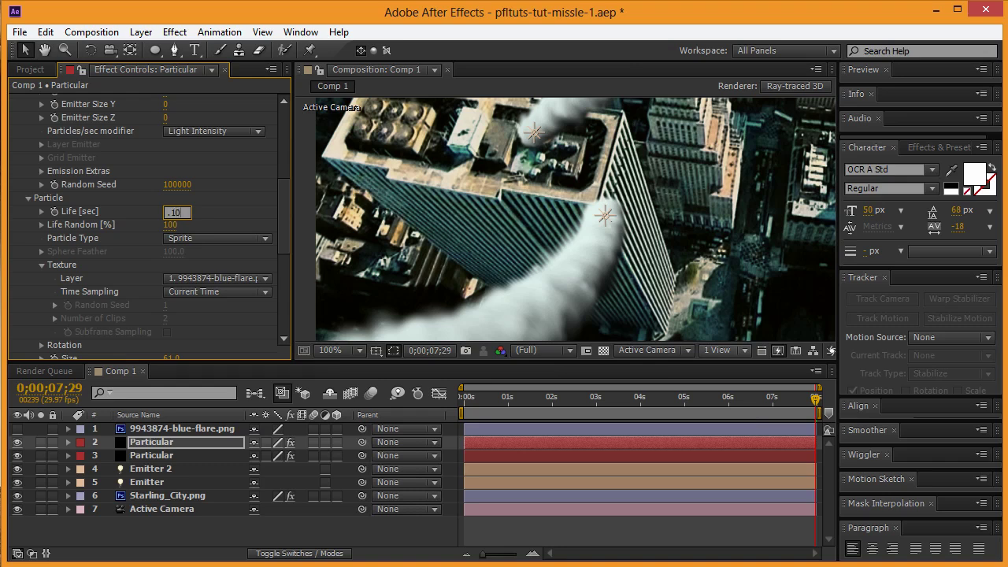
click(174, 223)
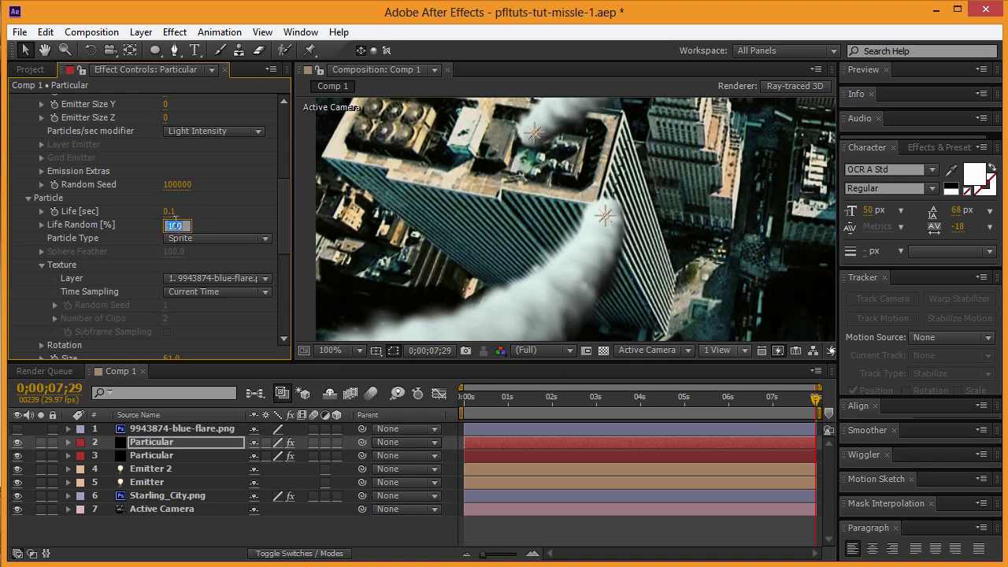
click(218, 223)
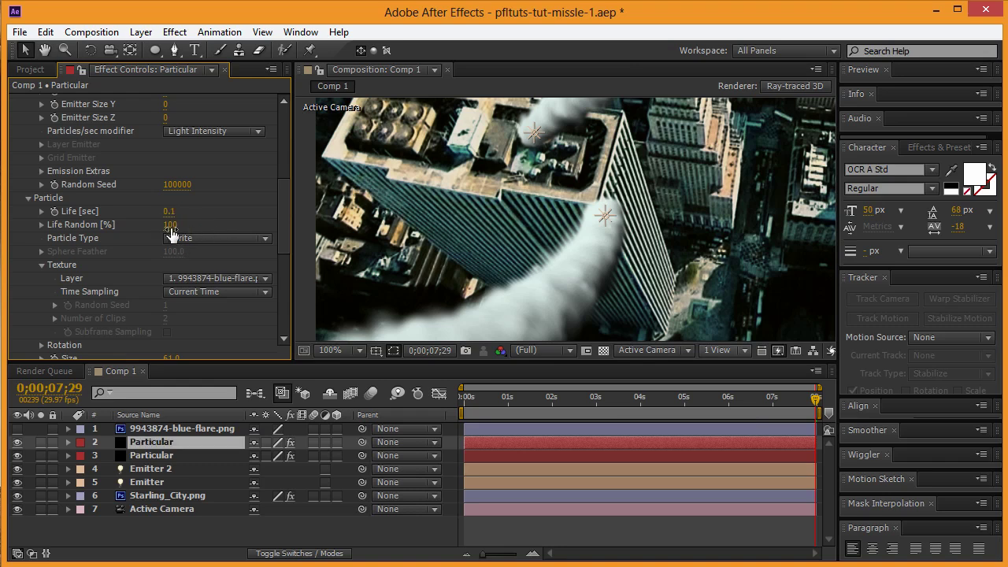
drag(171, 230, 31, 229)
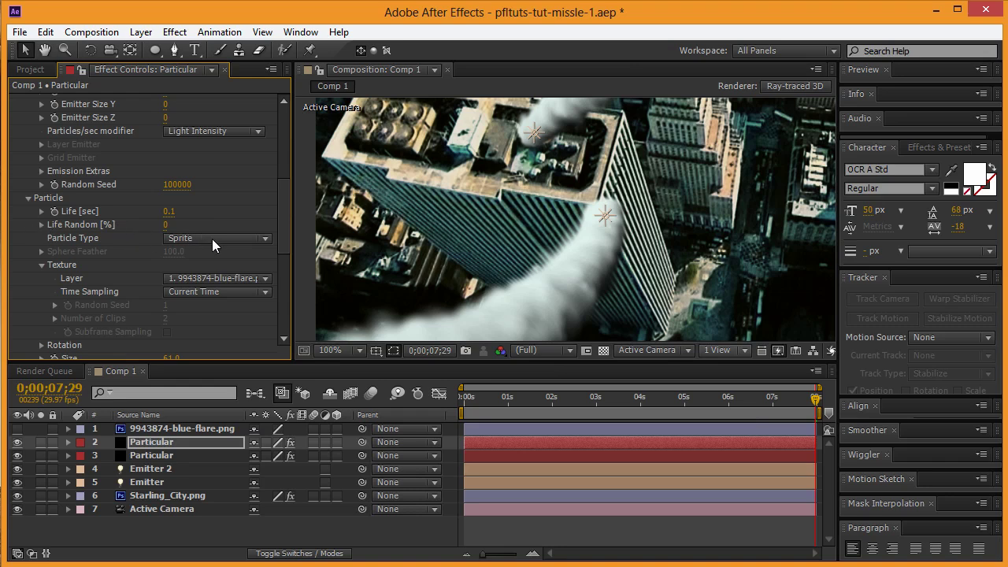
Scrub particle Size up to 90 and Opacity to 100
scroll(194, 312, down, 3)
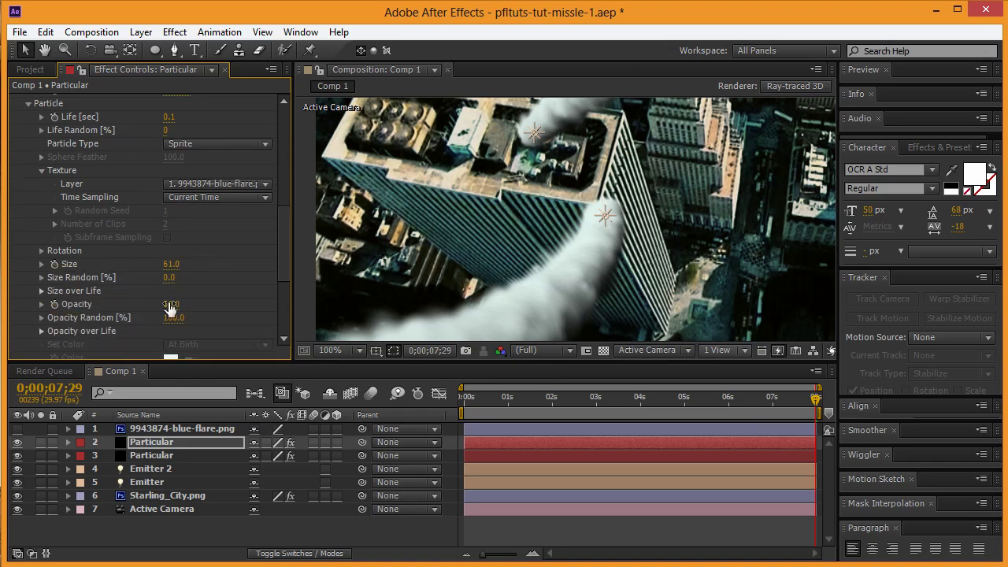
drag(172, 266, 197, 270)
drag(167, 312, 288, 300)
scroll(128, 295, down, 6)
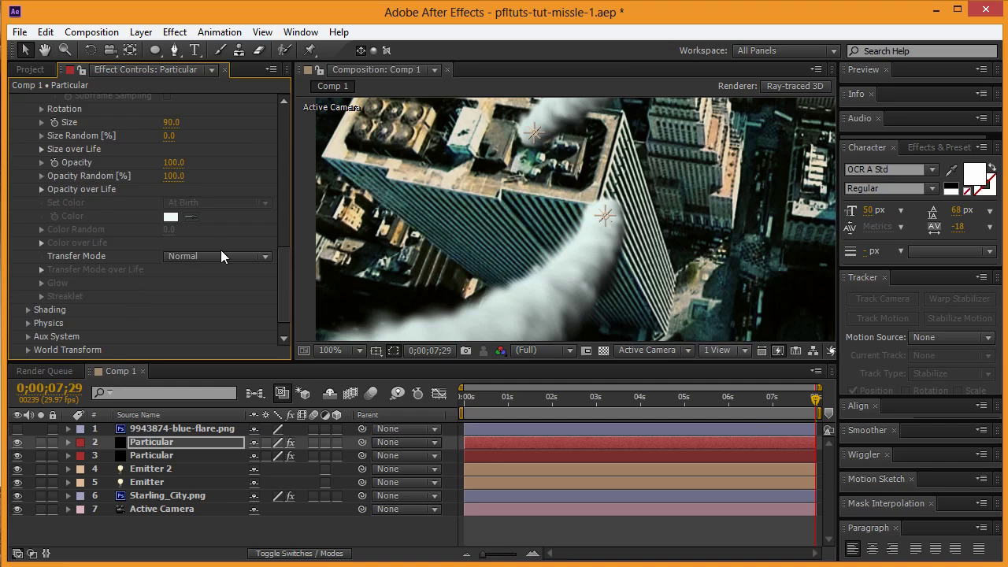
scroll(86, 309, down, 3)
scroll(87, 308, up, 15)
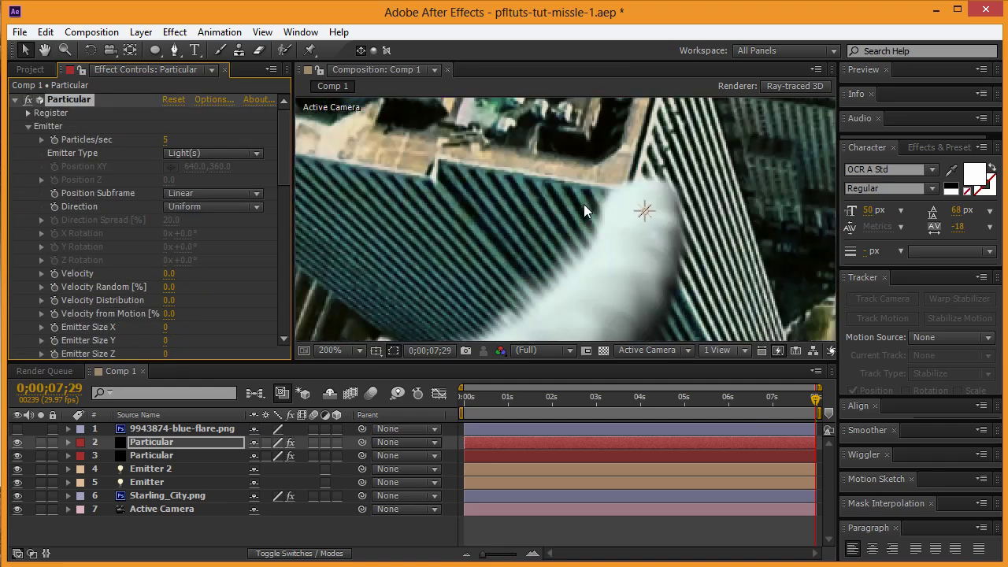
Switch Particle Type to Glow Sphere (No DOF) and raise Particles/sec into the hundreds
scroll(583, 204, down, 1)
scroll(601, 212, up, 1)
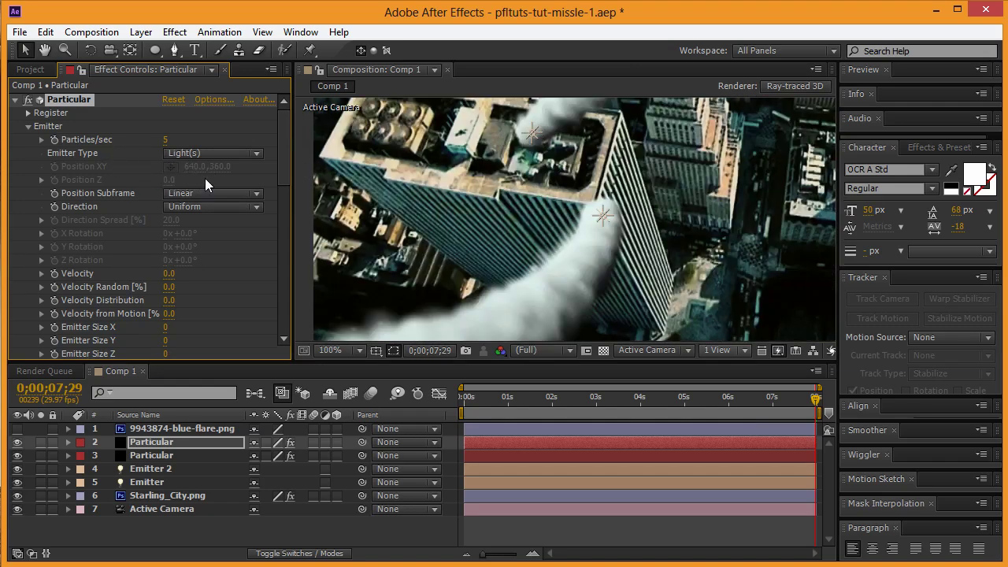
scroll(211, 178, down, 10)
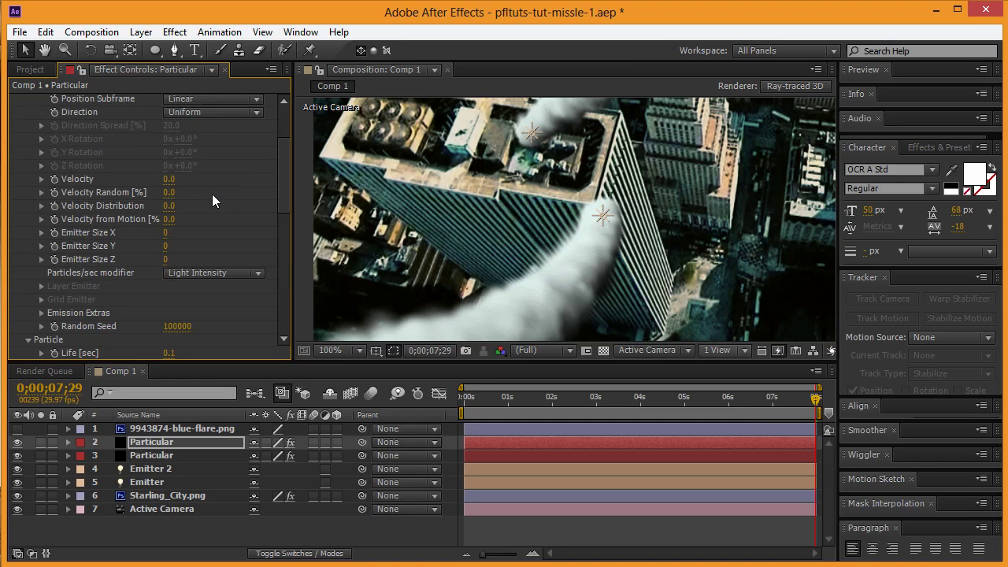
click(237, 191)
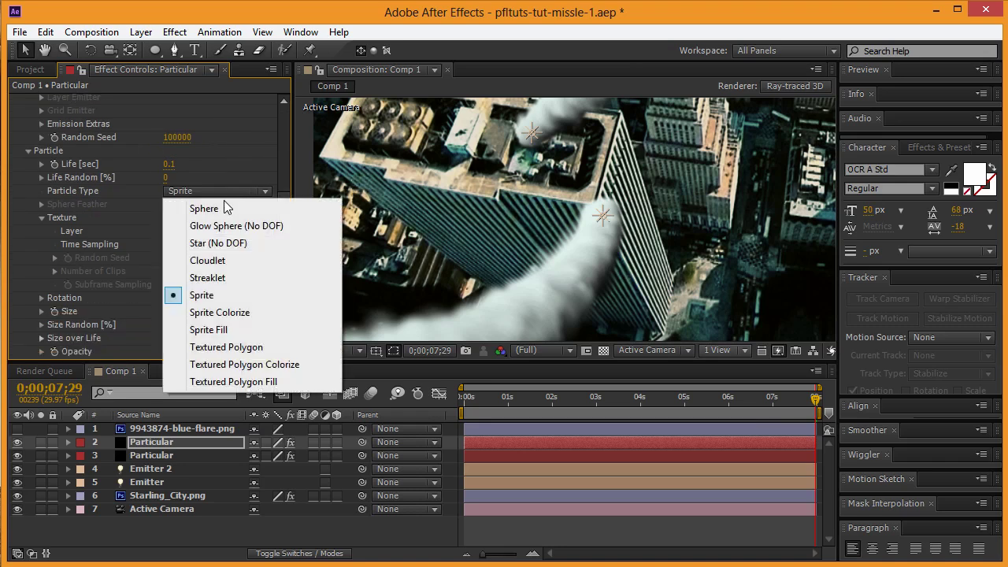
click(236, 226)
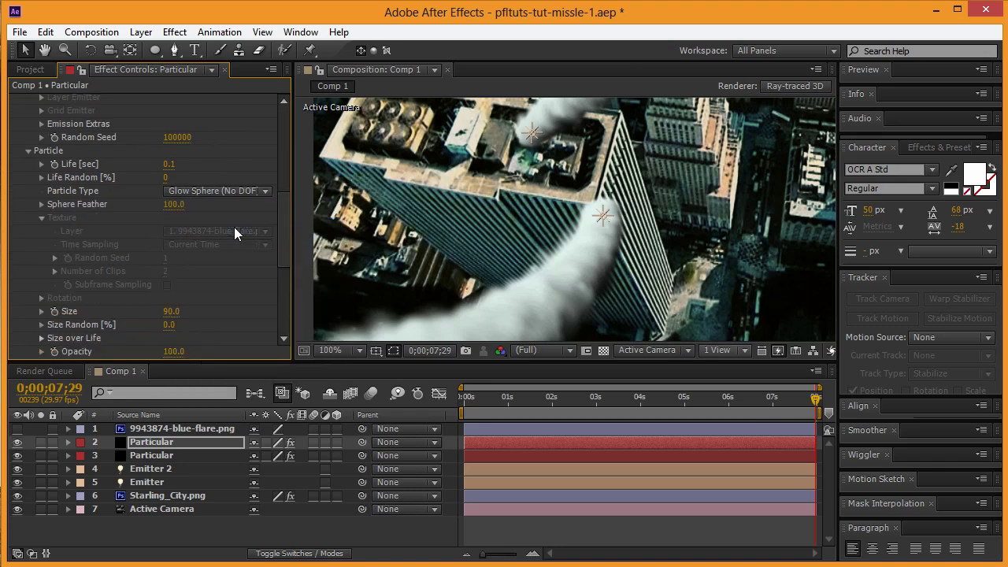
scroll(170, 231, up, 10)
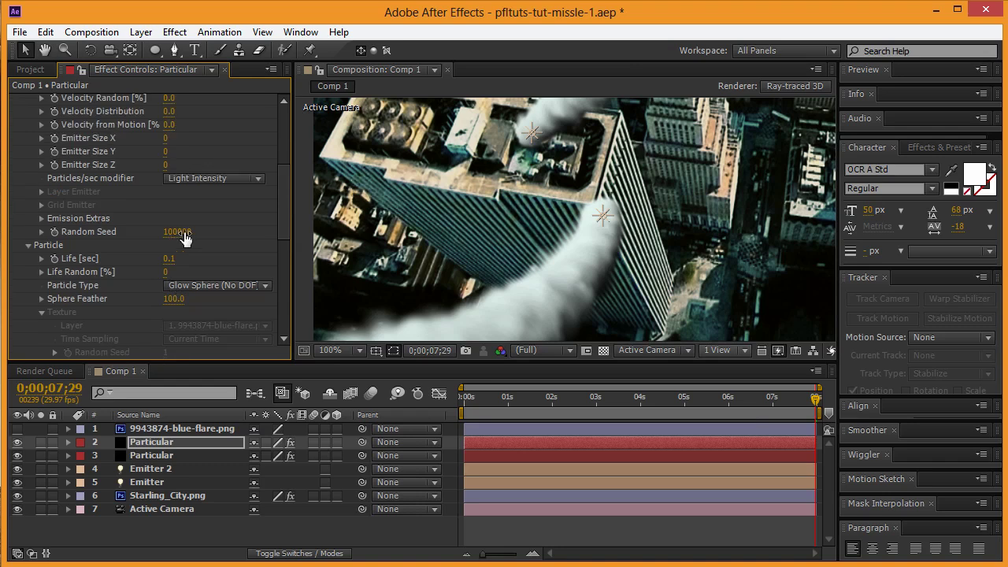
drag(167, 144, 196, 138)
scroll(191, 157, down, 15)
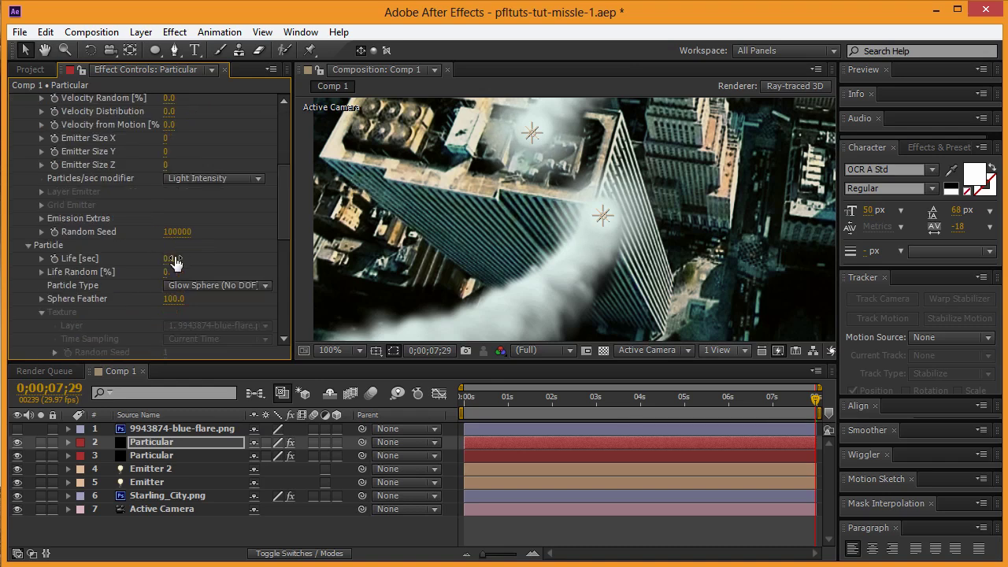
Set the particle Color to a saturated sky blue (#00A2FF)
scroll(195, 227, down, 3)
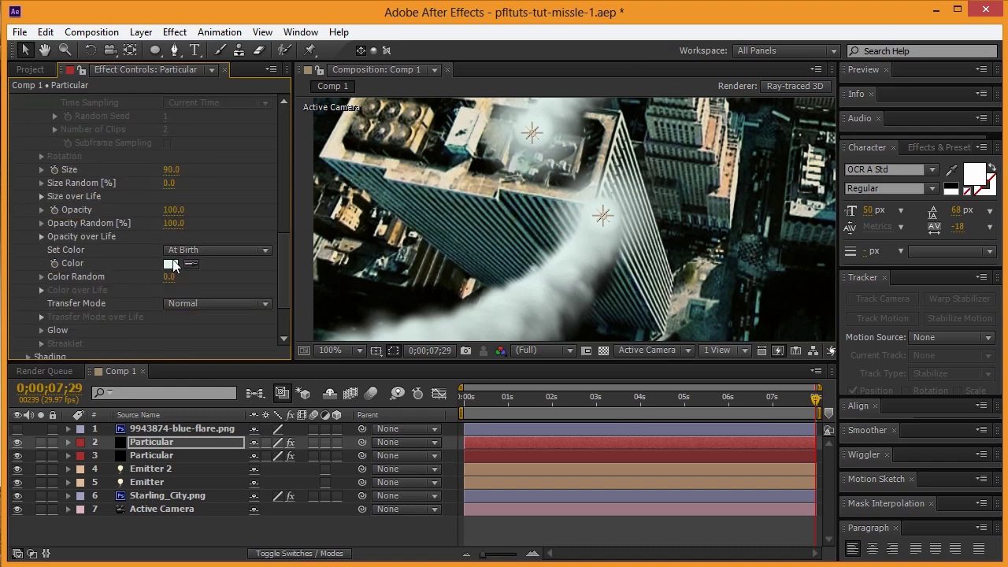
click(171, 266)
click(190, 229)
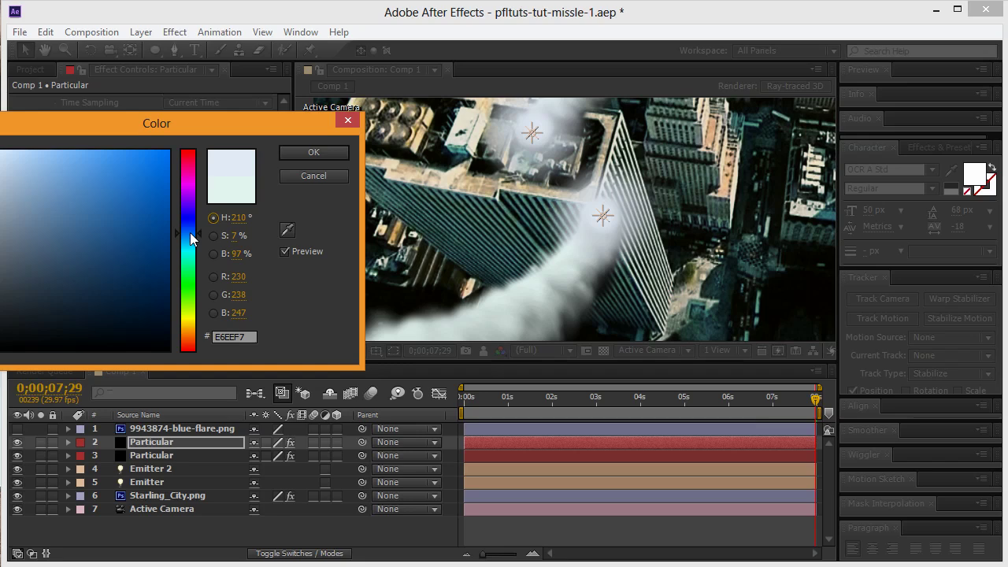
drag(129, 181, 210, 127)
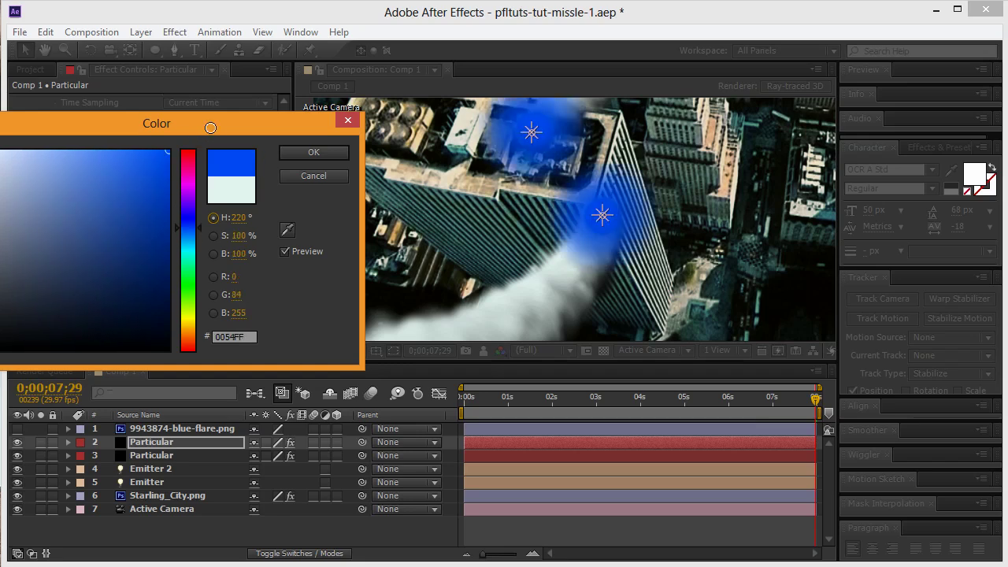
click(192, 220)
drag(193, 219, 189, 238)
click(290, 153)
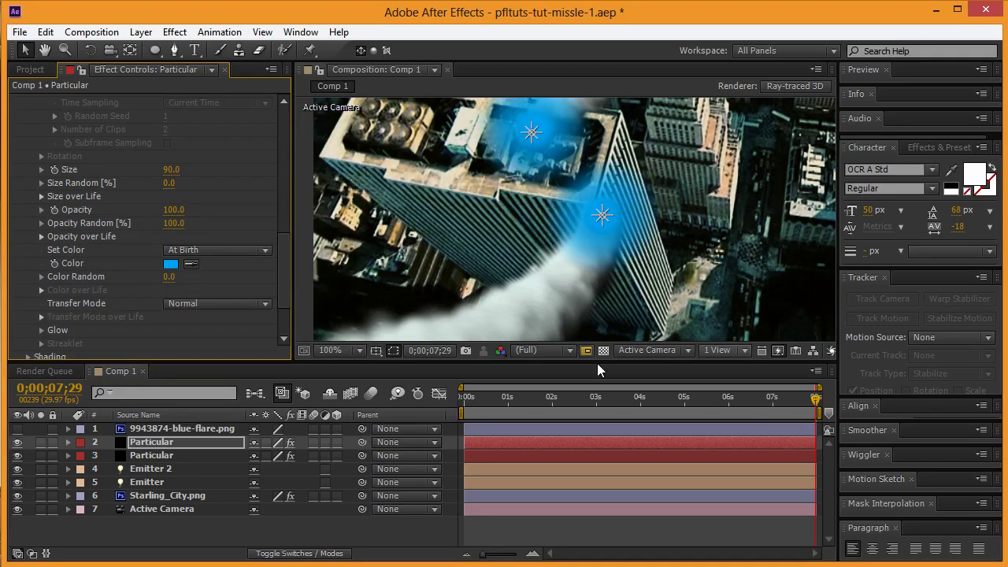
Shrink the glow to size 50, randomize Opacity and Life (Random 41), and set Velocity 180
drag(816, 399, 722, 402)
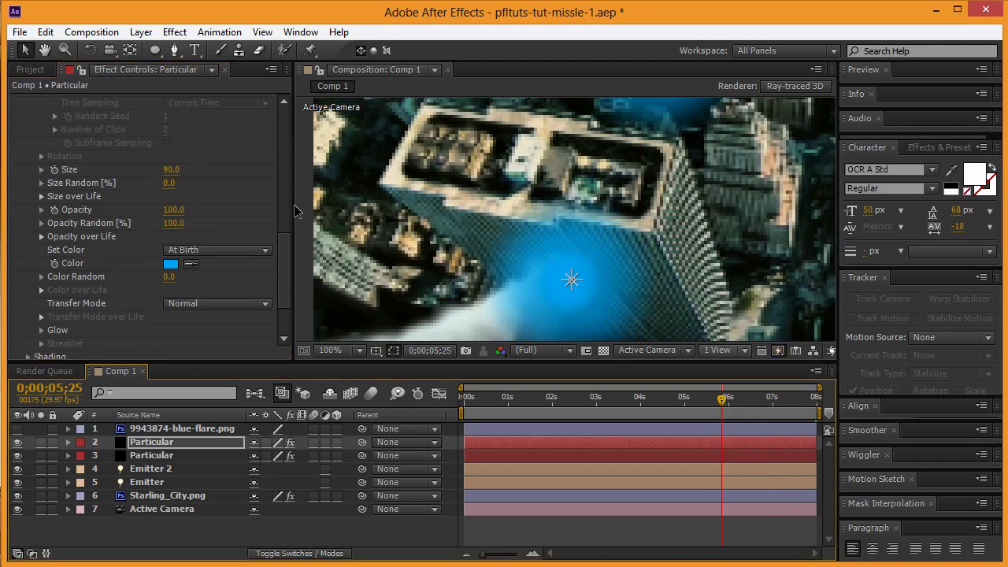
drag(170, 170, 150, 172)
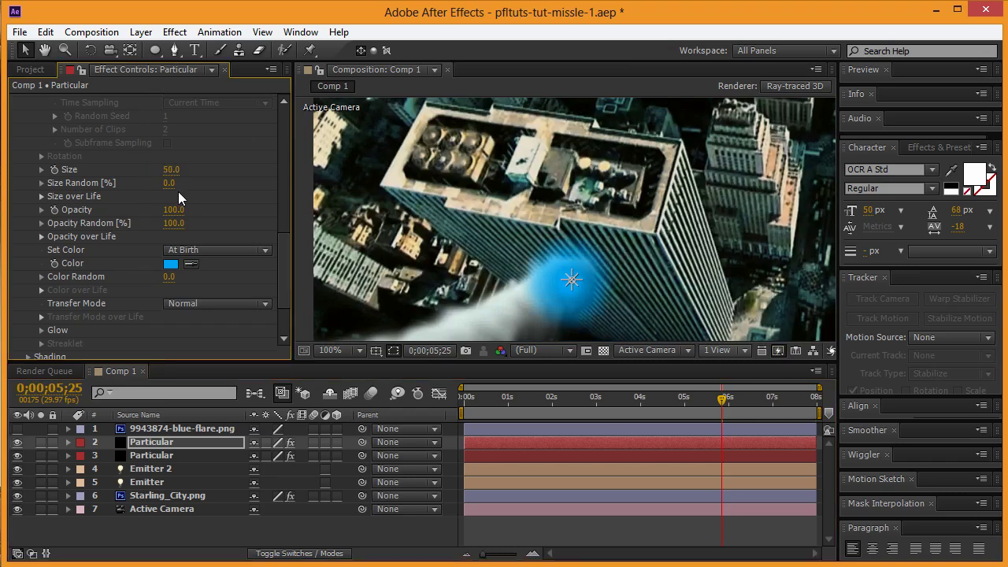
drag(171, 223, 183, 230)
scroll(159, 223, up, 4)
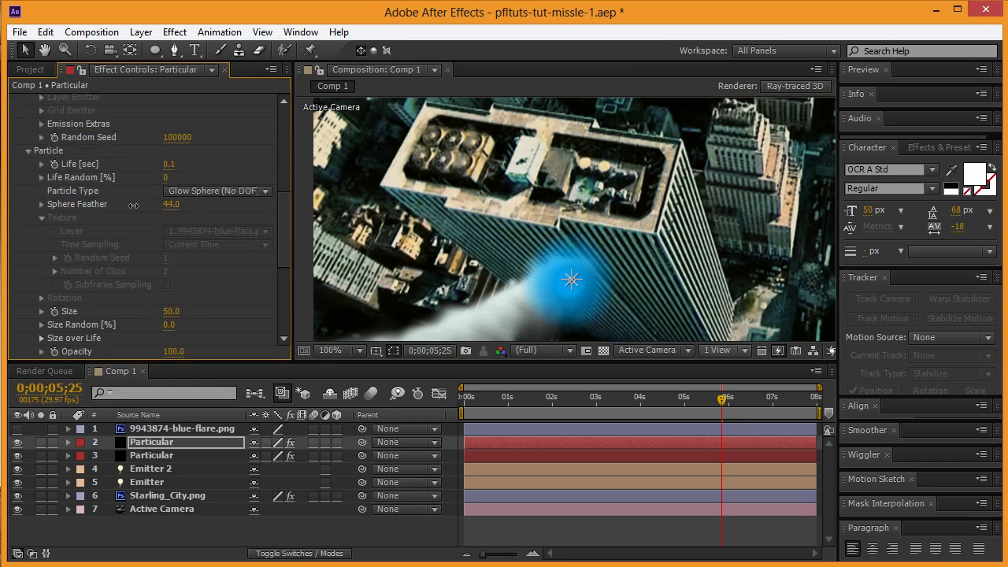
mouse_move(169, 163)
mouse_down()
mouse_move(193, 164)
mouse_move(173, 164)
mouse_up()
drag(169, 178, 197, 178)
scroll(184, 176, up, 5)
drag(170, 179, 186, 178)
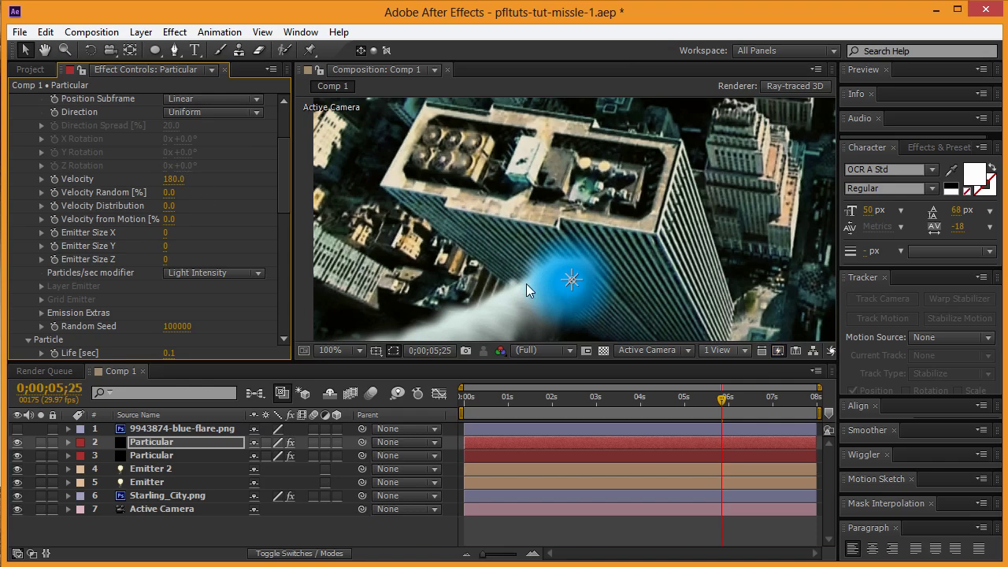
drag(732, 405, 765, 398)
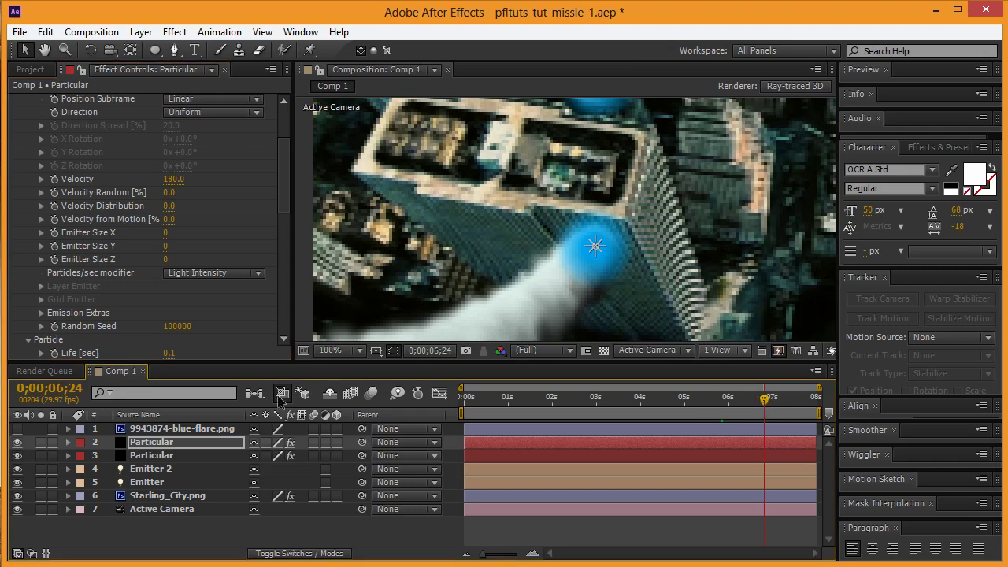
Turn off Draft 3D and duplicate the first Particular layer
click(281, 393)
click(146, 444)
key(ctrl+d)
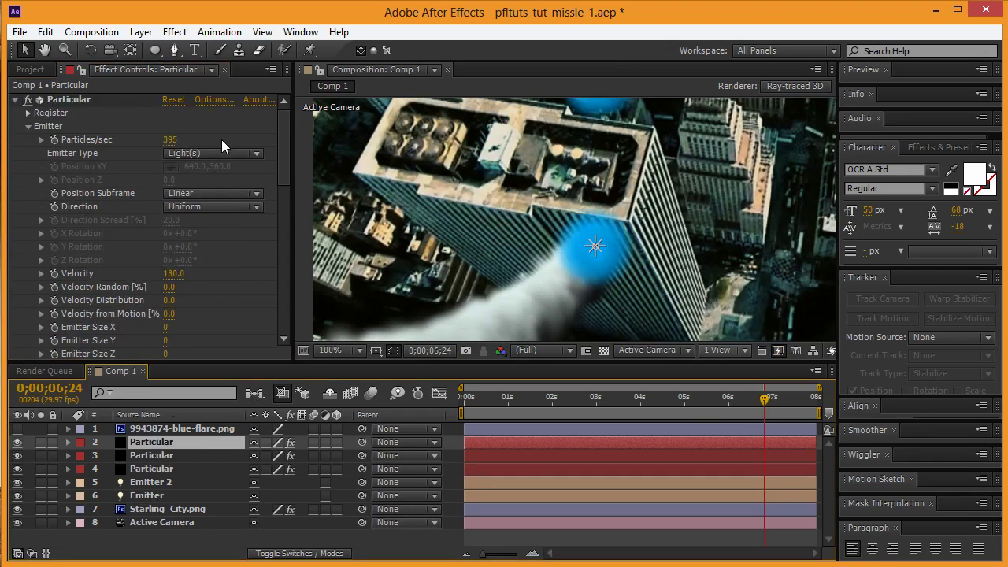
Make the copy's particles white with Size 20 and Size Random 54
scroll(221, 140, down, 8)
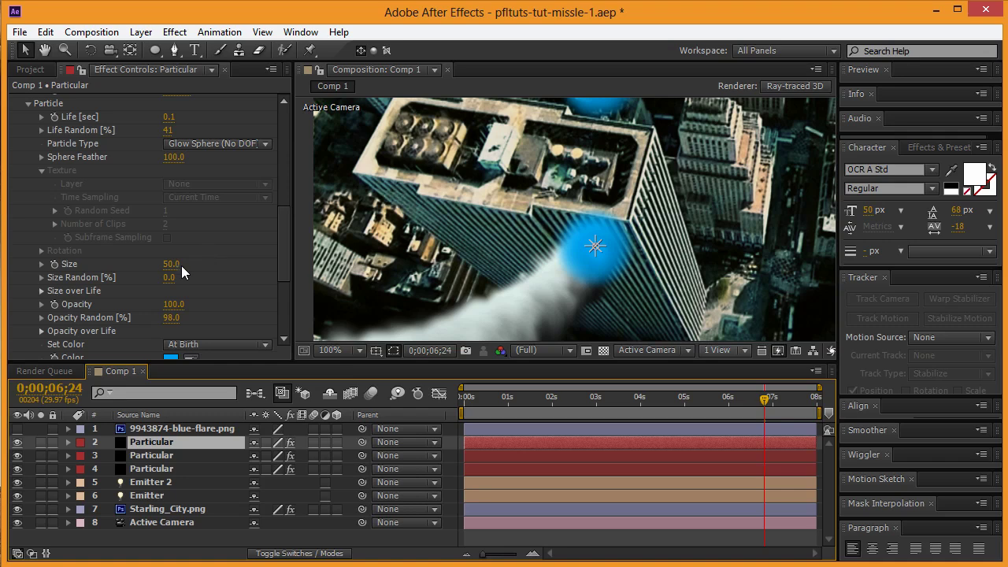
click(173, 265)
text(3)
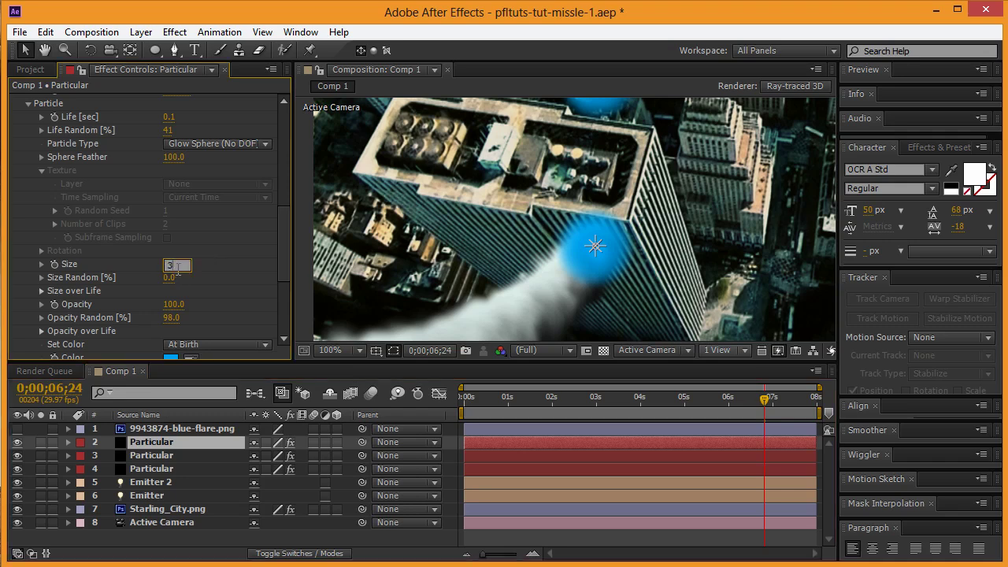
text(0)
key(Tab)
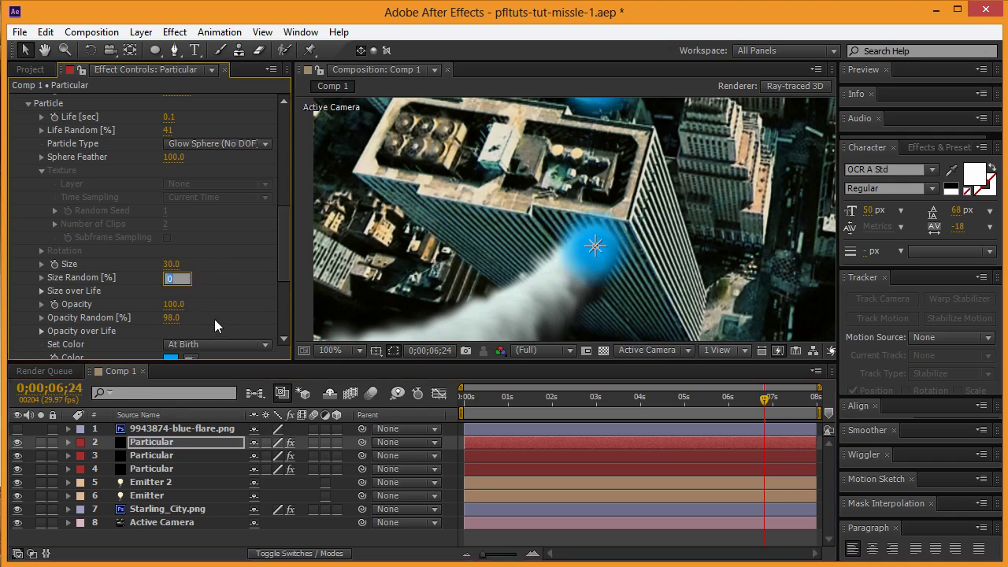
click(174, 353)
drag(109, 277, 2, 151)
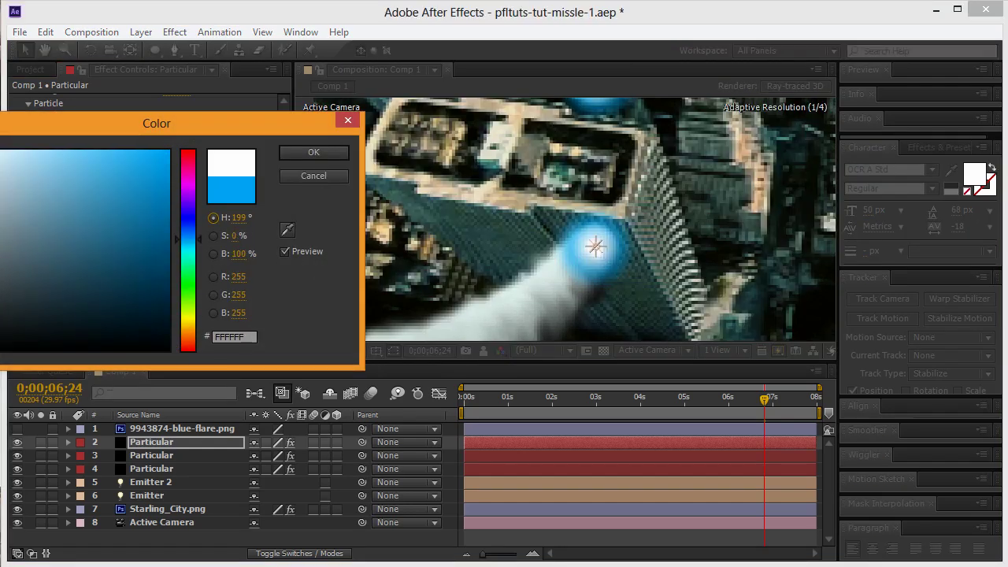
click(300, 158)
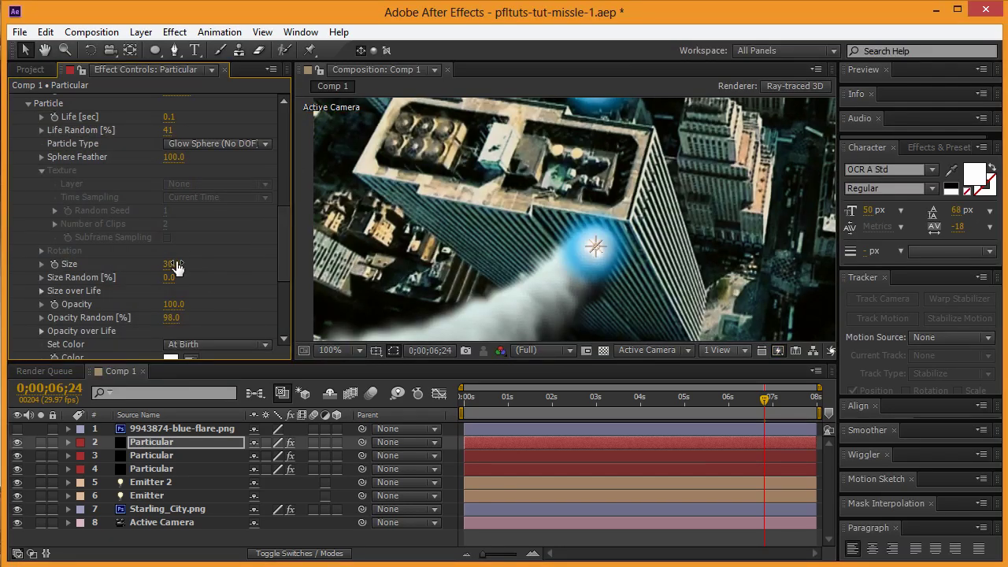
drag(177, 267, 163, 263)
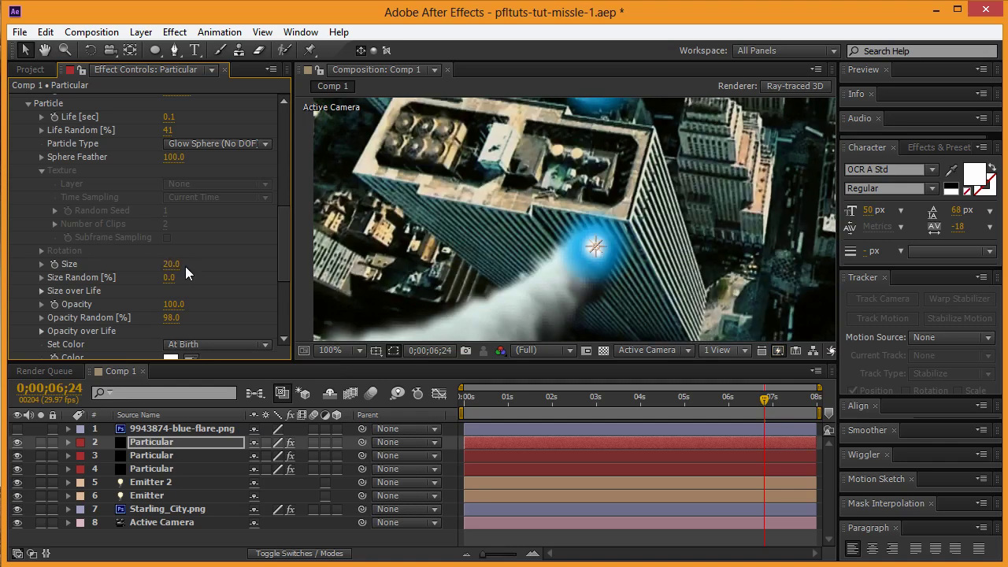
drag(168, 285, 214, 277)
scroll(642, 233, down, 4)
Recenter the view on the two missile trails and select the second Particular layer
key(space)
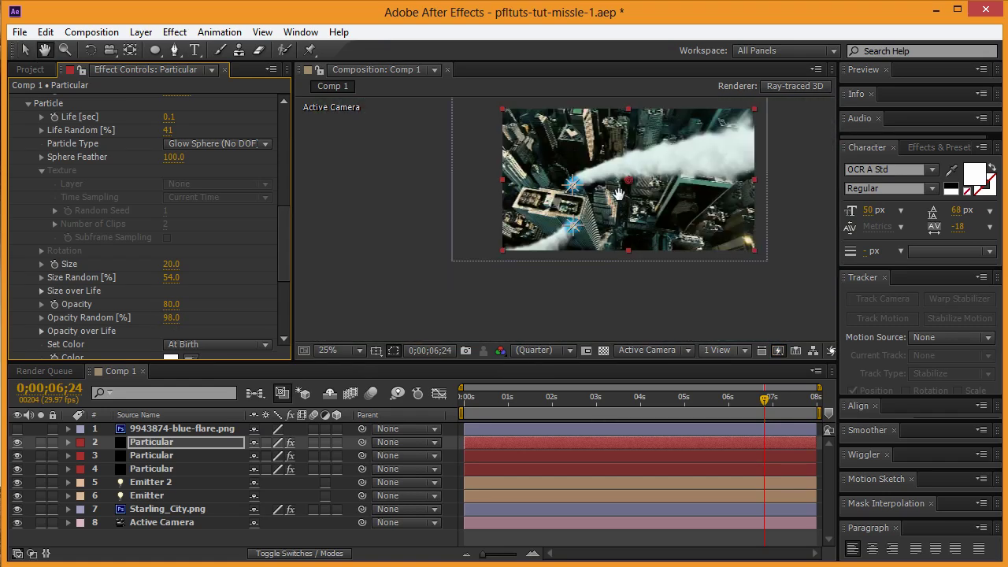
drag(608, 197, 567, 246)
scroll(577, 233, up, 2)
key(space)
drag(515, 345, 538, 307)
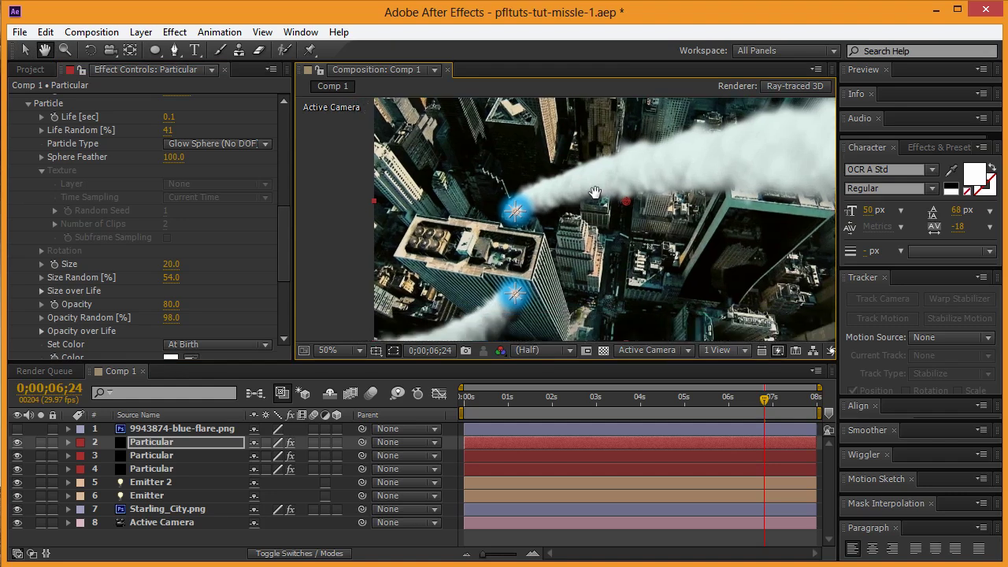
click(383, 272)
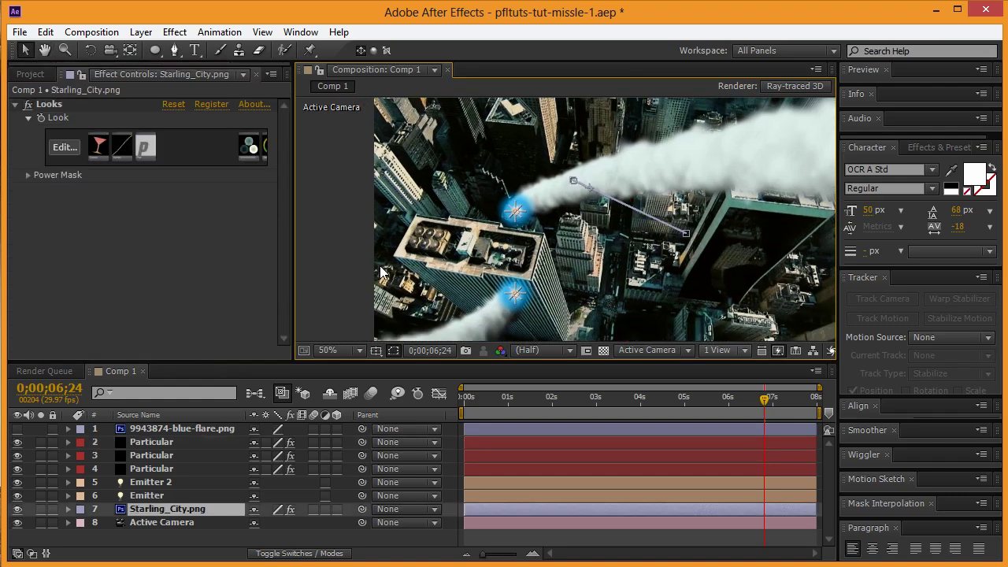
click(155, 455)
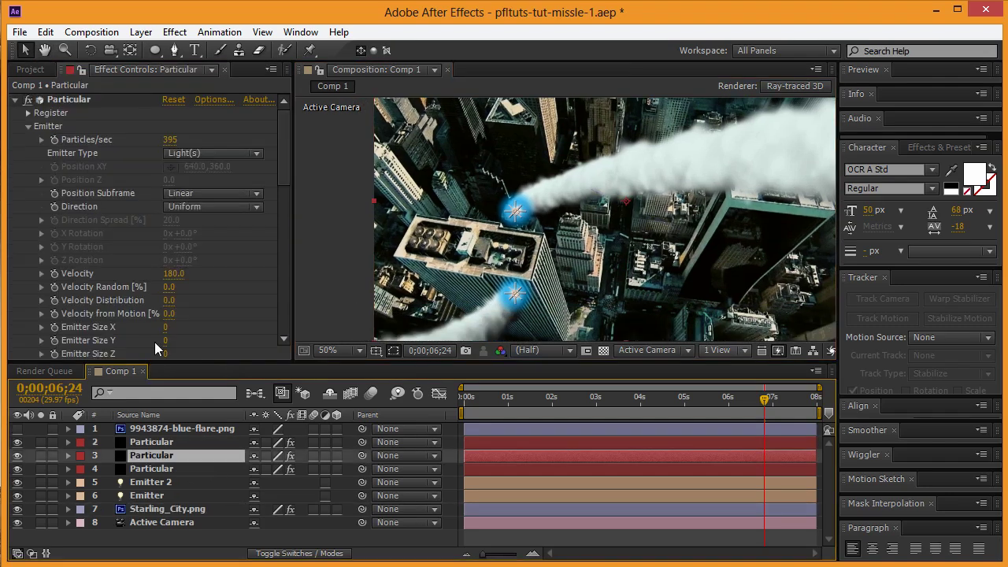
Set particle Size to 41 and lower Opacity to 56
scroll(157, 317, down, 4)
scroll(204, 301, down, 6)
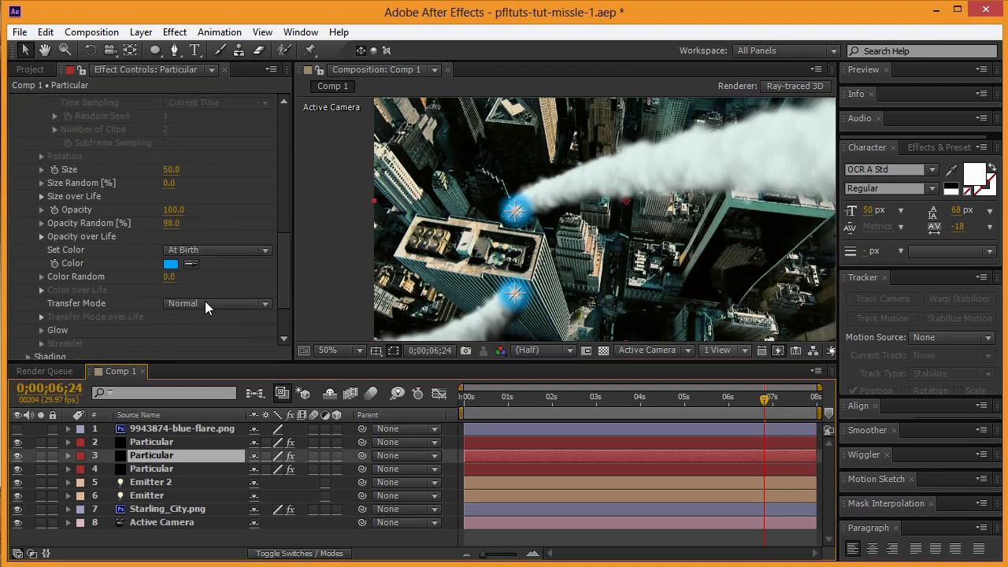
click(169, 171)
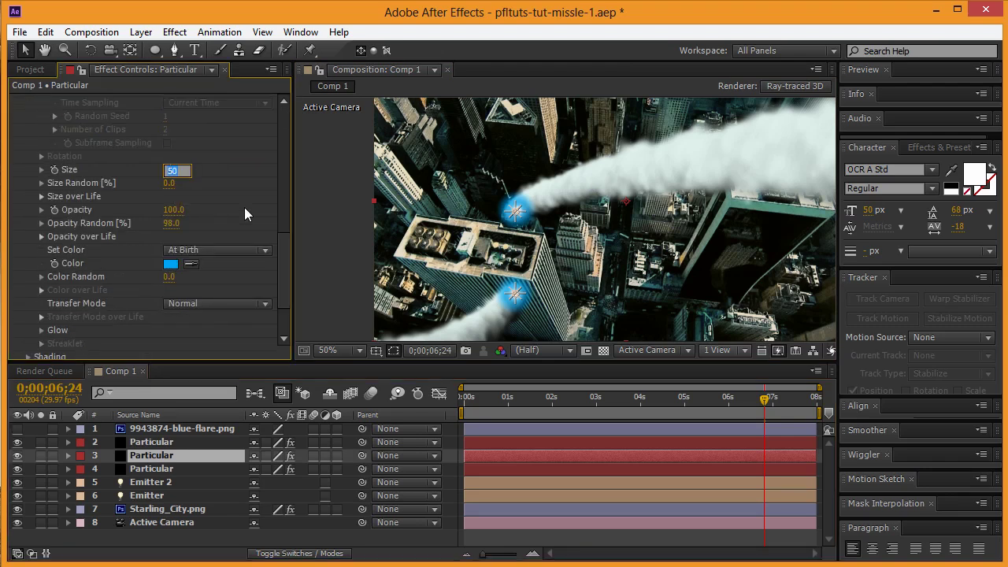
text(30)
key(Tab)
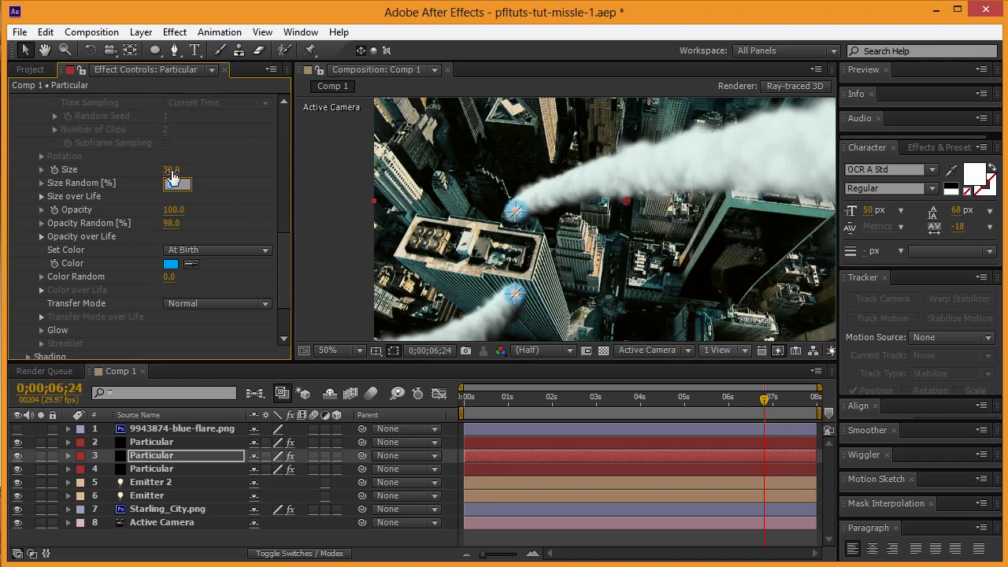
drag(170, 169, 181, 170)
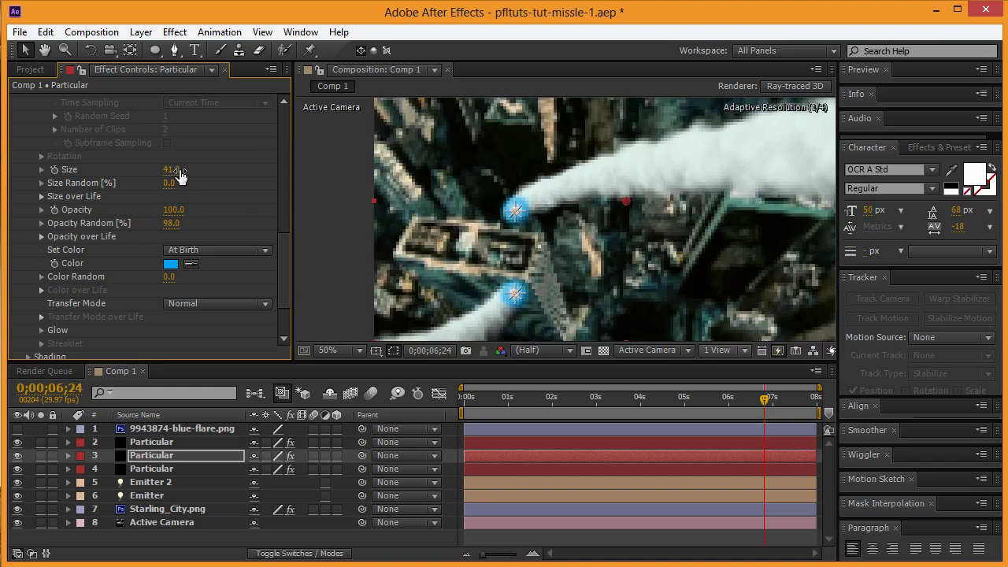
drag(173, 210, 202, 214)
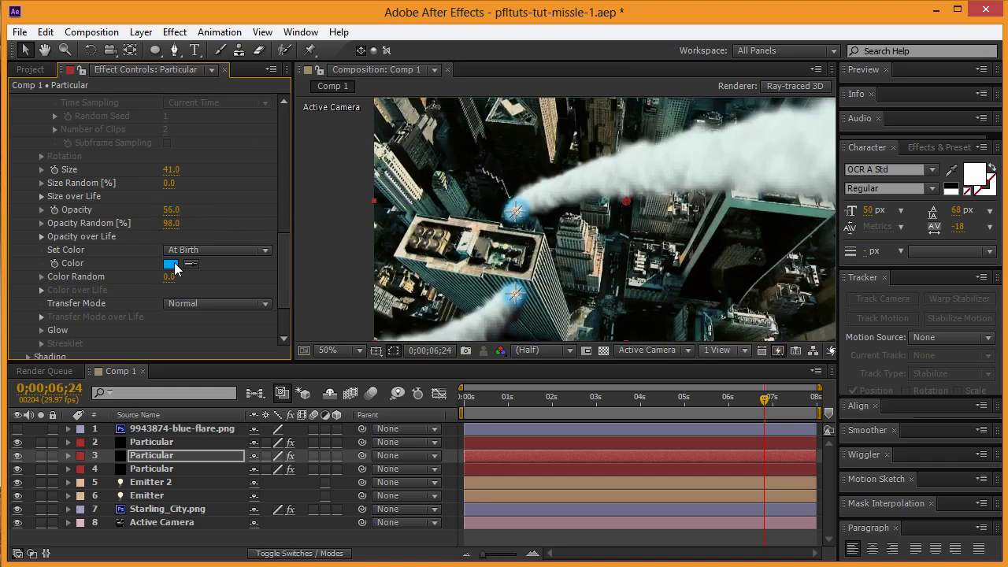
Set particle color Over Life with the white-cyan-blue gradient preset and an extra stop slid right
click(197, 250)
click(241, 289)
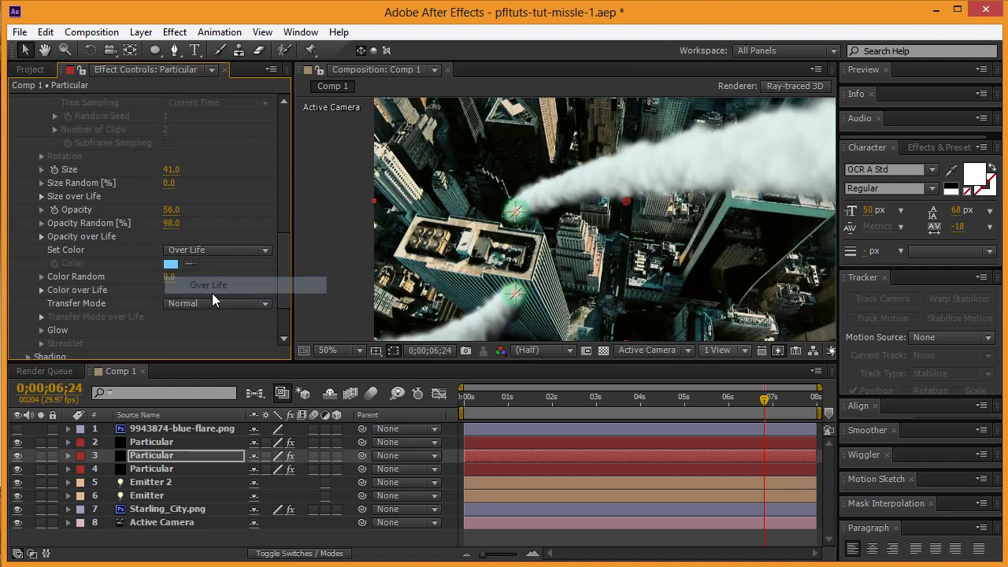
click(42, 290)
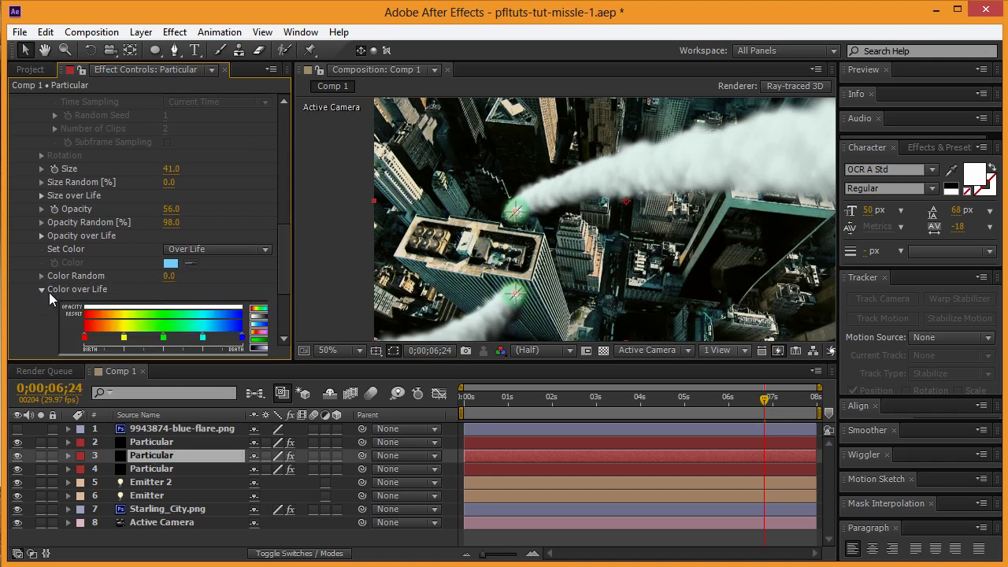
click(261, 324)
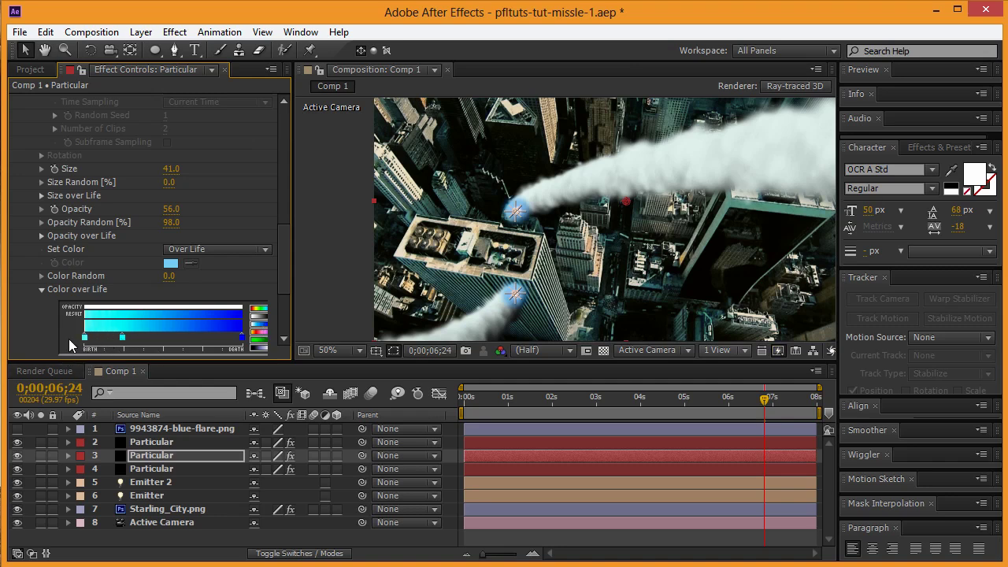
click(140, 337)
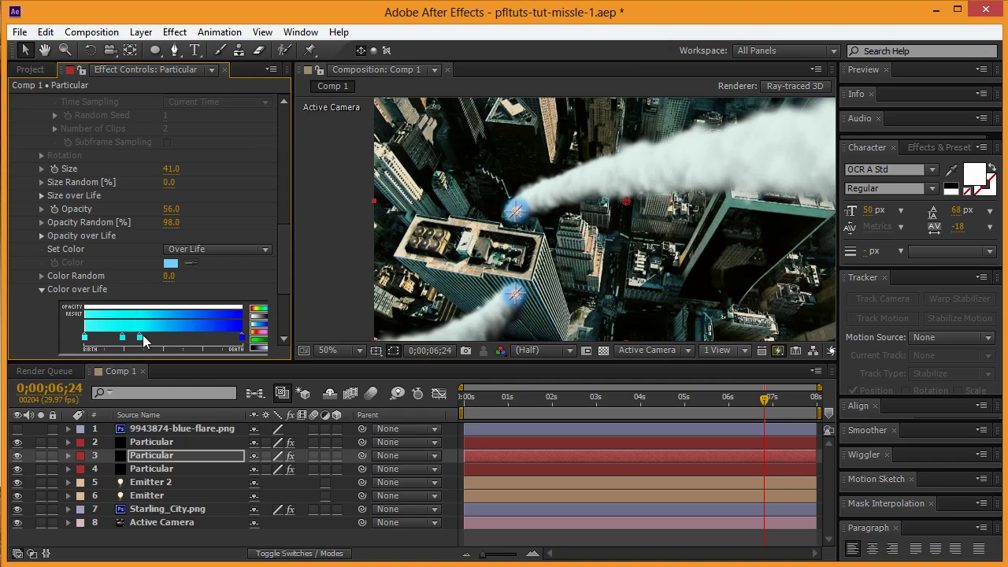
drag(143, 336, 200, 336)
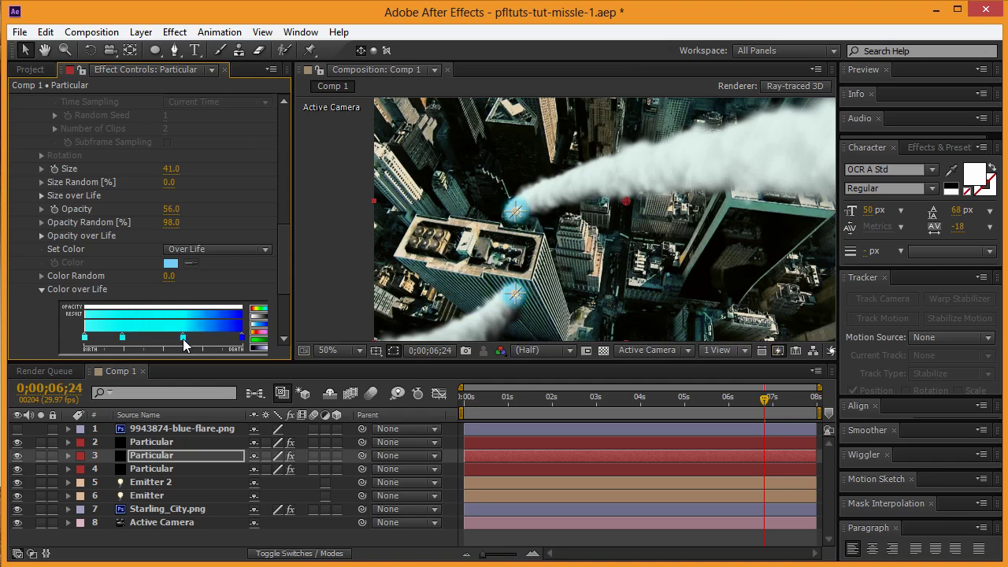
drag(764, 399, 743, 404)
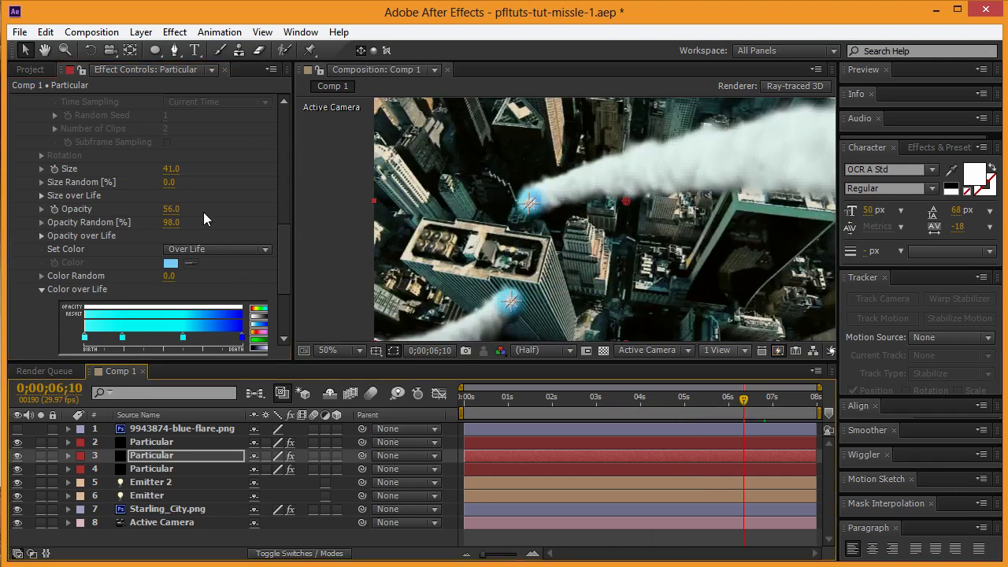
On layer 2's Particular, set Velocity Random 35, Velocity from Motion 21 and Emitter Size 34×28×41
click(152, 442)
scroll(143, 236, down, 3)
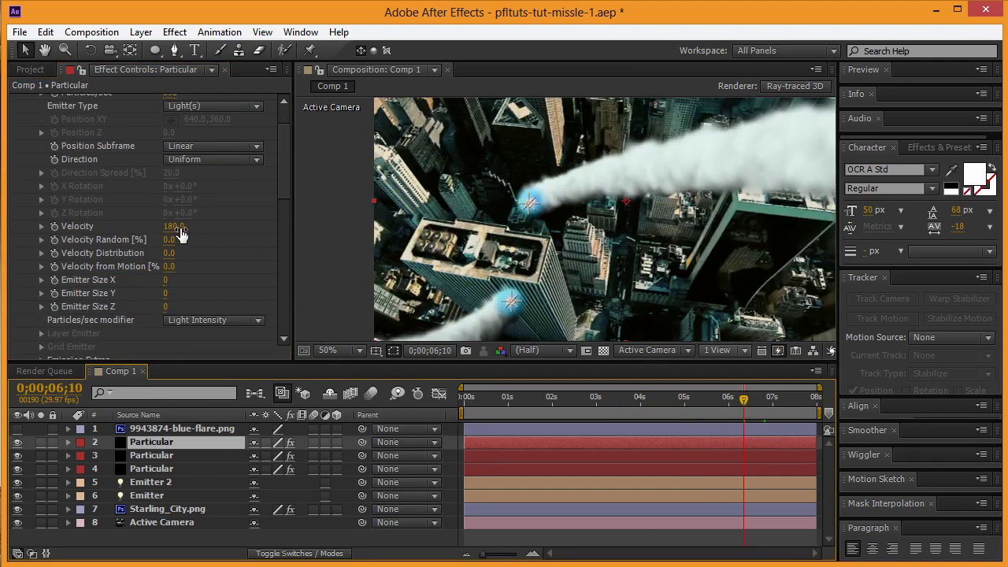
drag(170, 241, 195, 308)
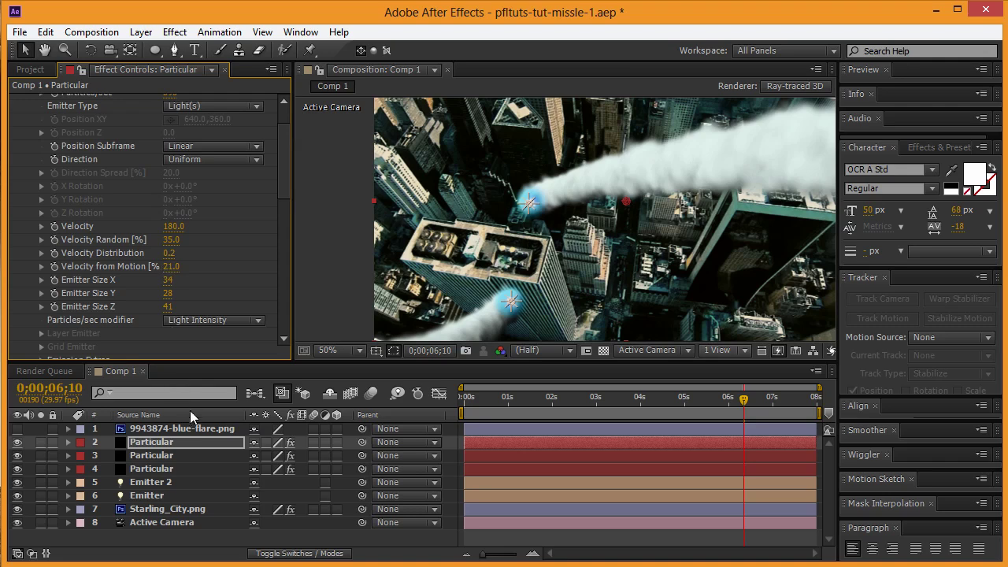
click(162, 468)
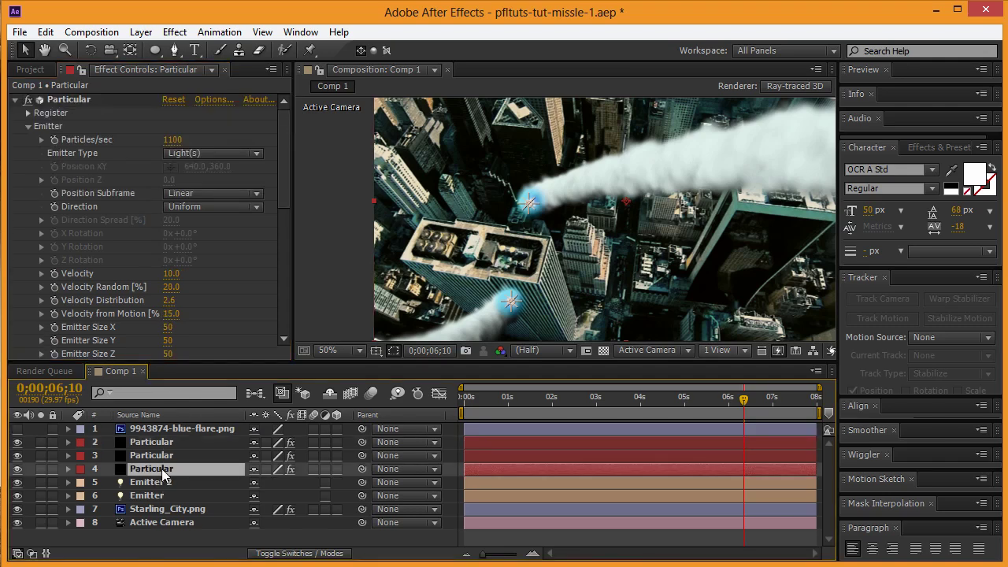
click(168, 442)
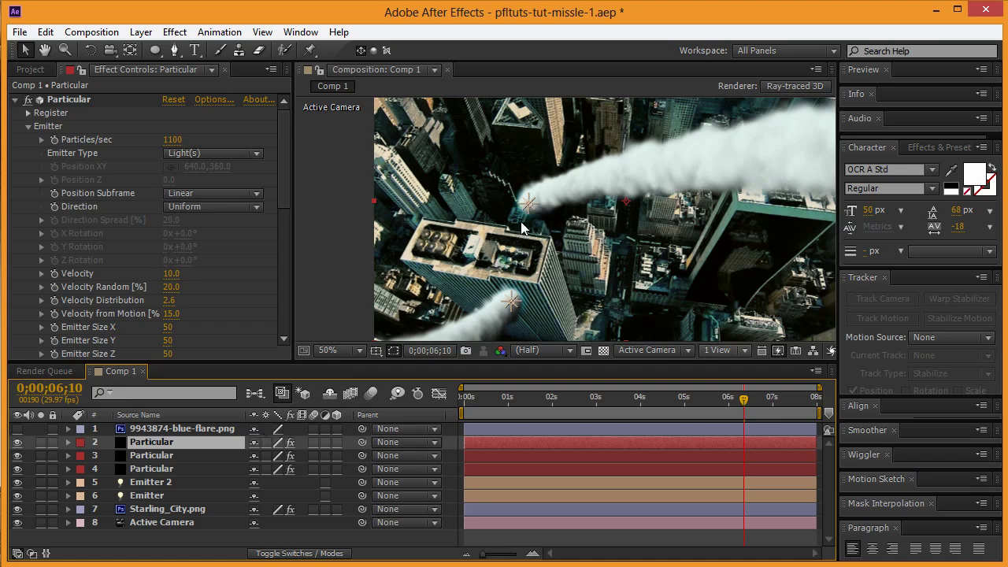
Try layer 3's blend mode as Overlay, then Add, before settling on Screen
click(168, 470)
click(290, 553)
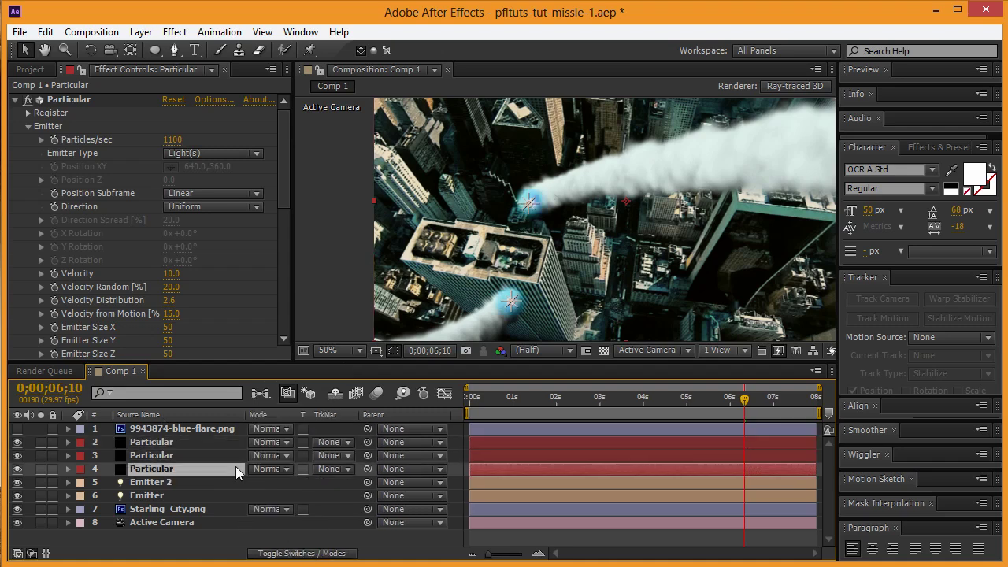
click(287, 455)
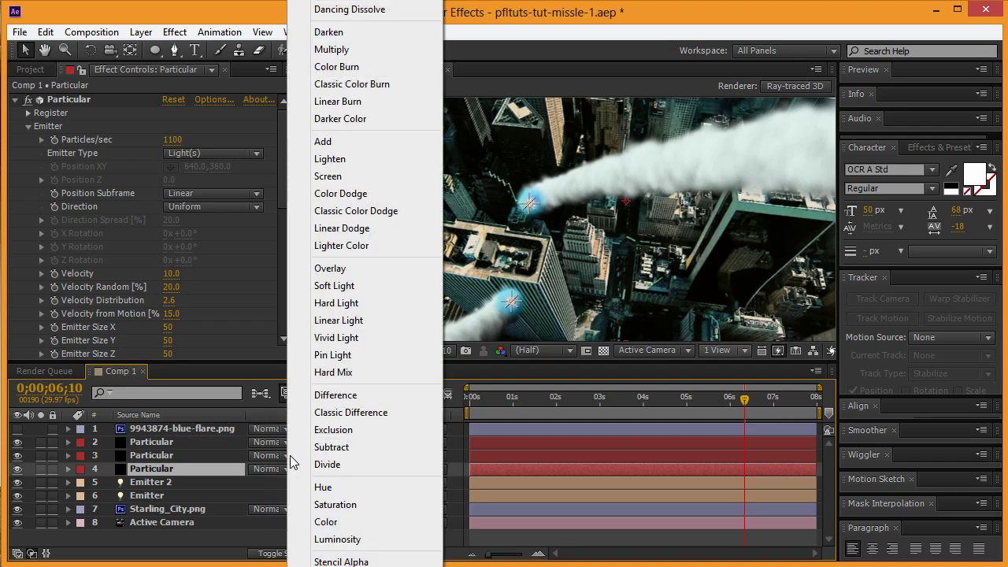
click(338, 269)
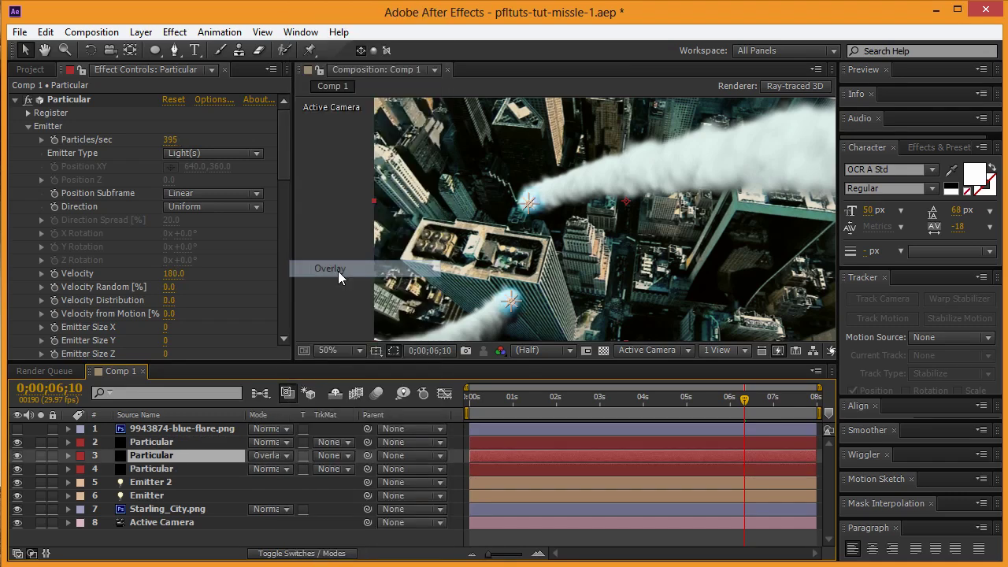
click(185, 443)
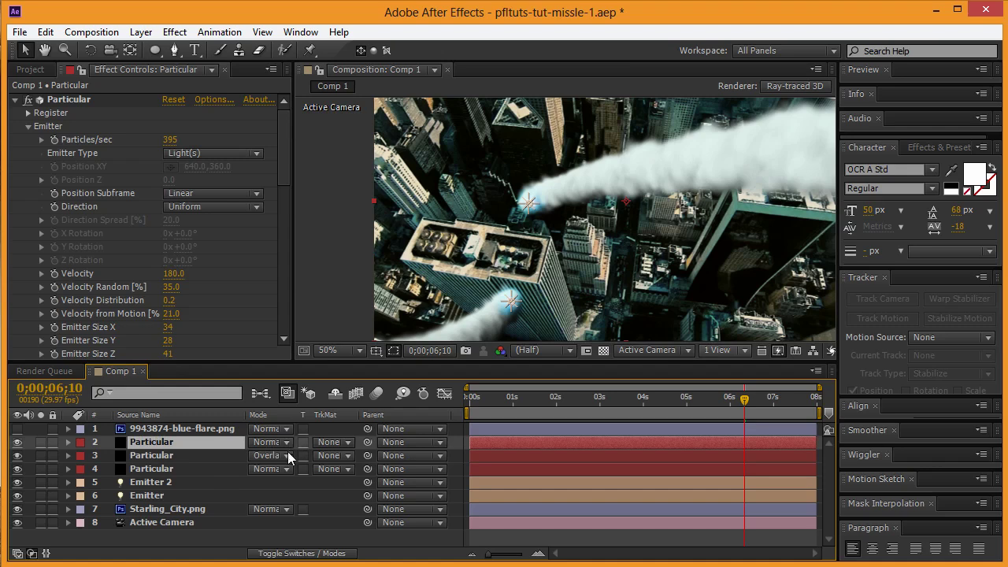
click(290, 456)
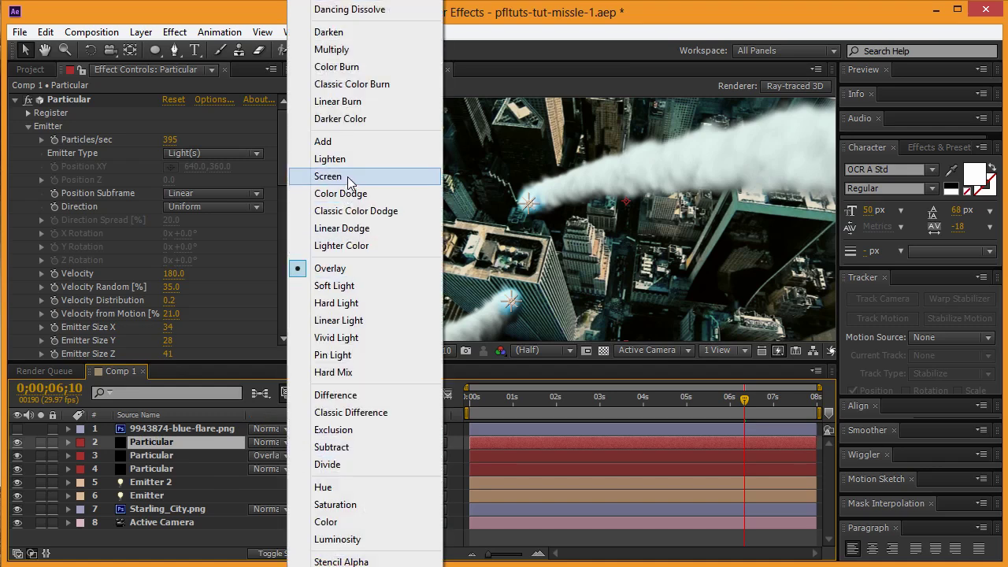
click(342, 143)
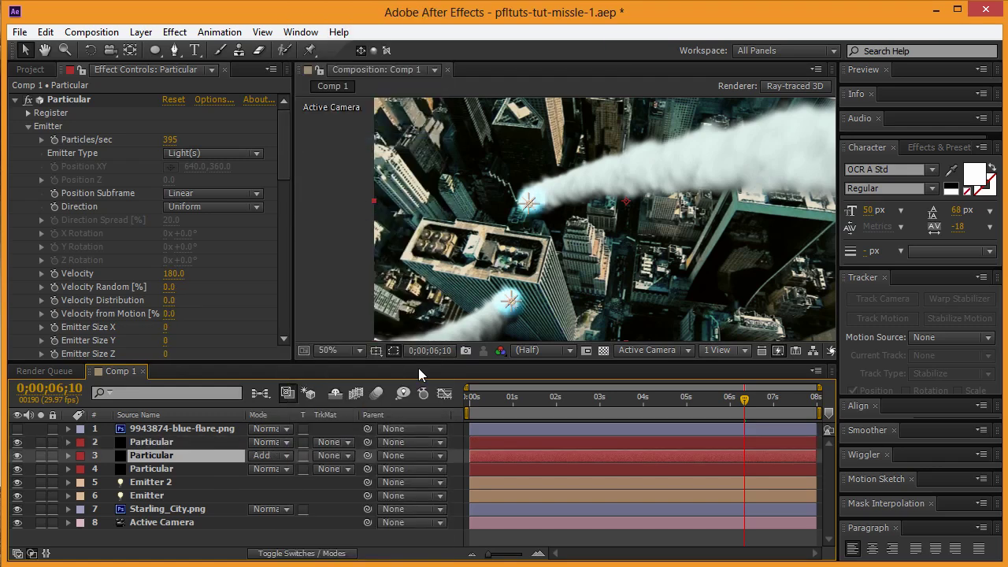
click(292, 455)
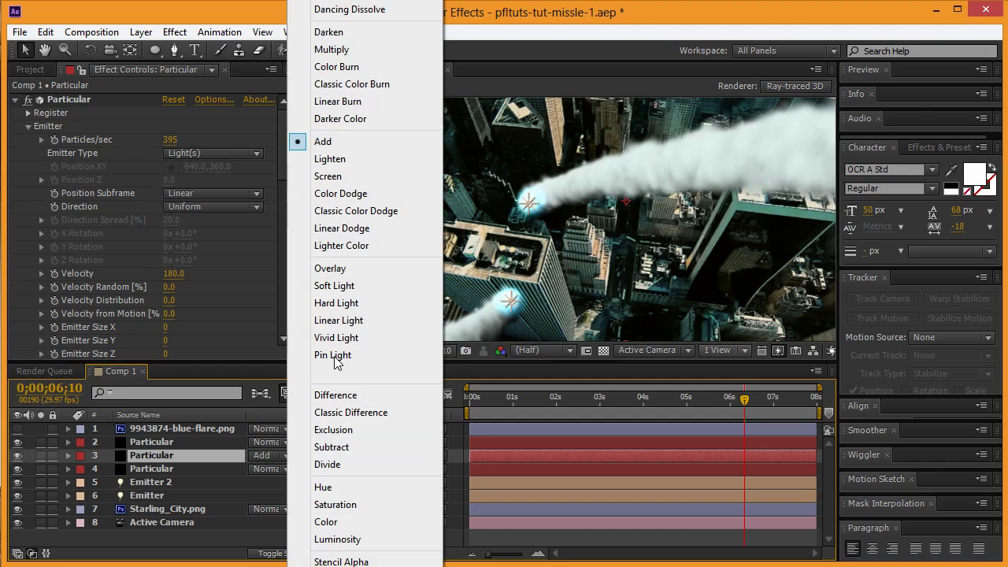
click(337, 178)
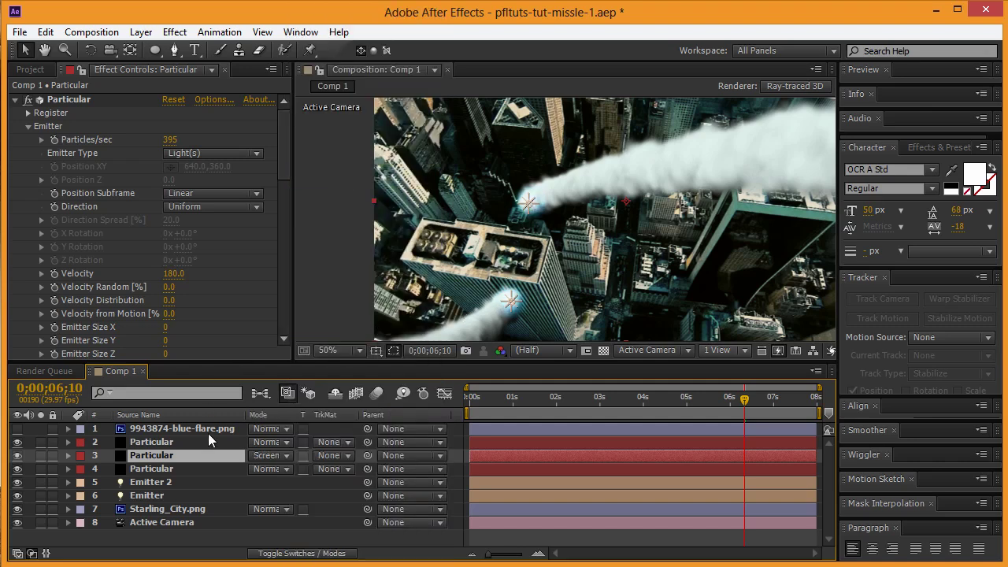
Scrub to frame 0;00;07;29, select Starling_City.png, and pan the view to inspect both smoke trails
drag(744, 399, 814, 390)
drag(749, 374, 817, 377)
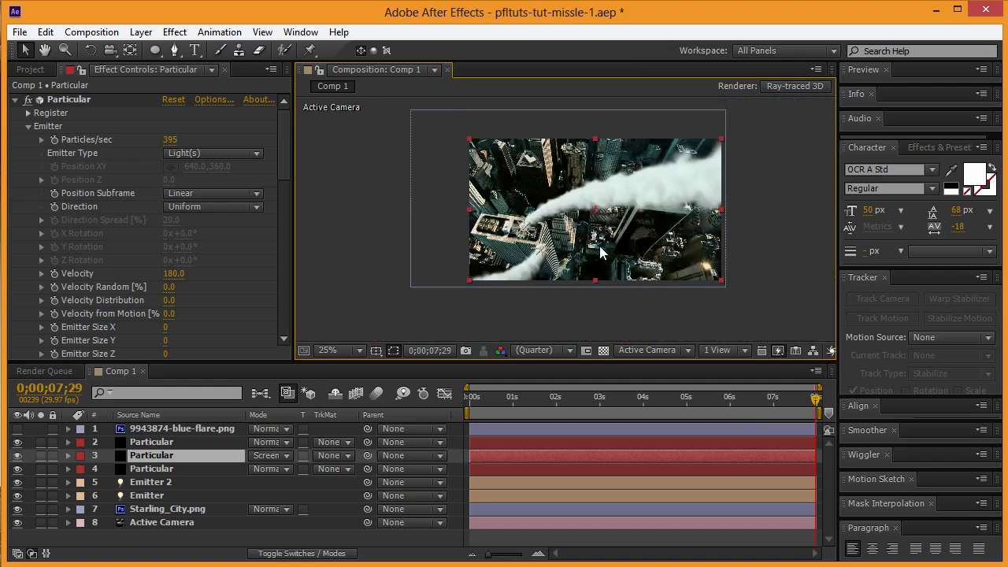
click(368, 232)
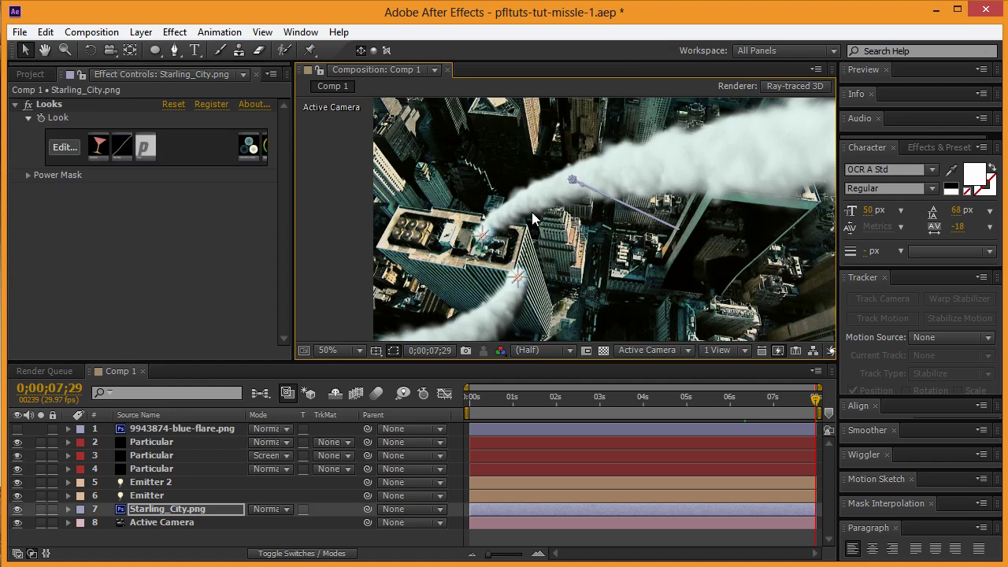
key(h)
drag(636, 217, 572, 223)
key(v)
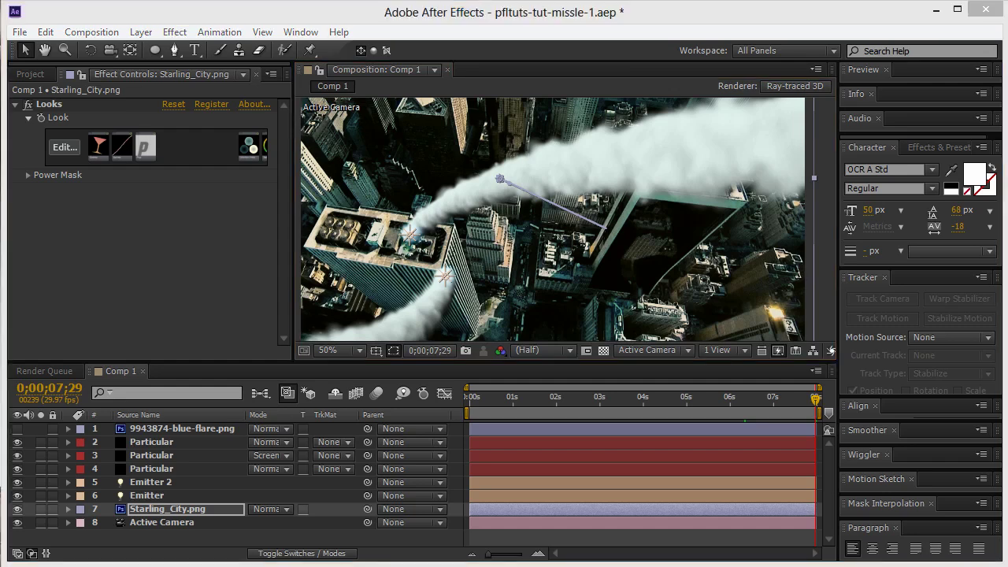
click(486, 301)
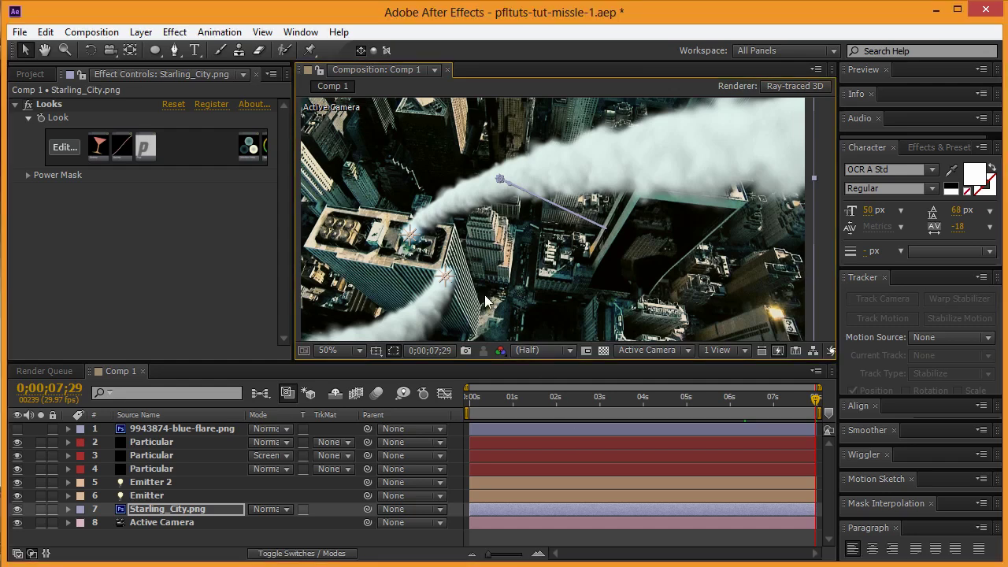